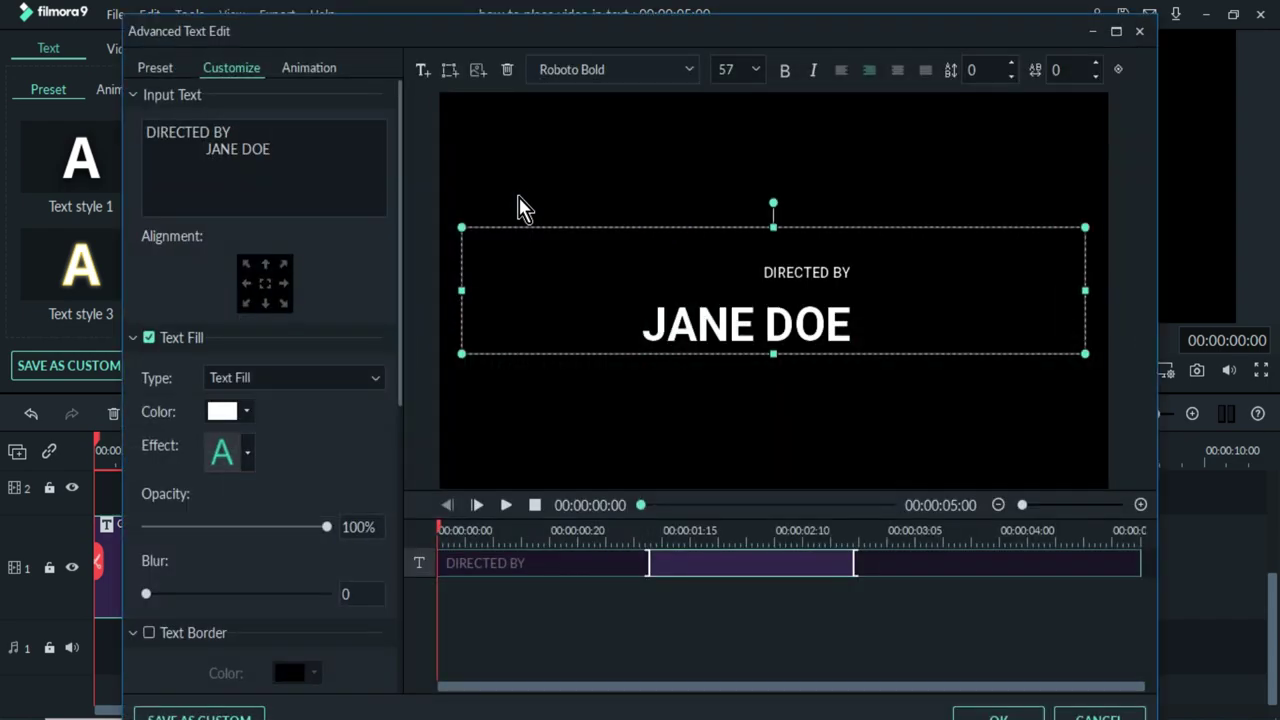
# Replace the credit title's placeholder text with TUTORIAL
pyautogui.hotkey('ctrl', 'a')
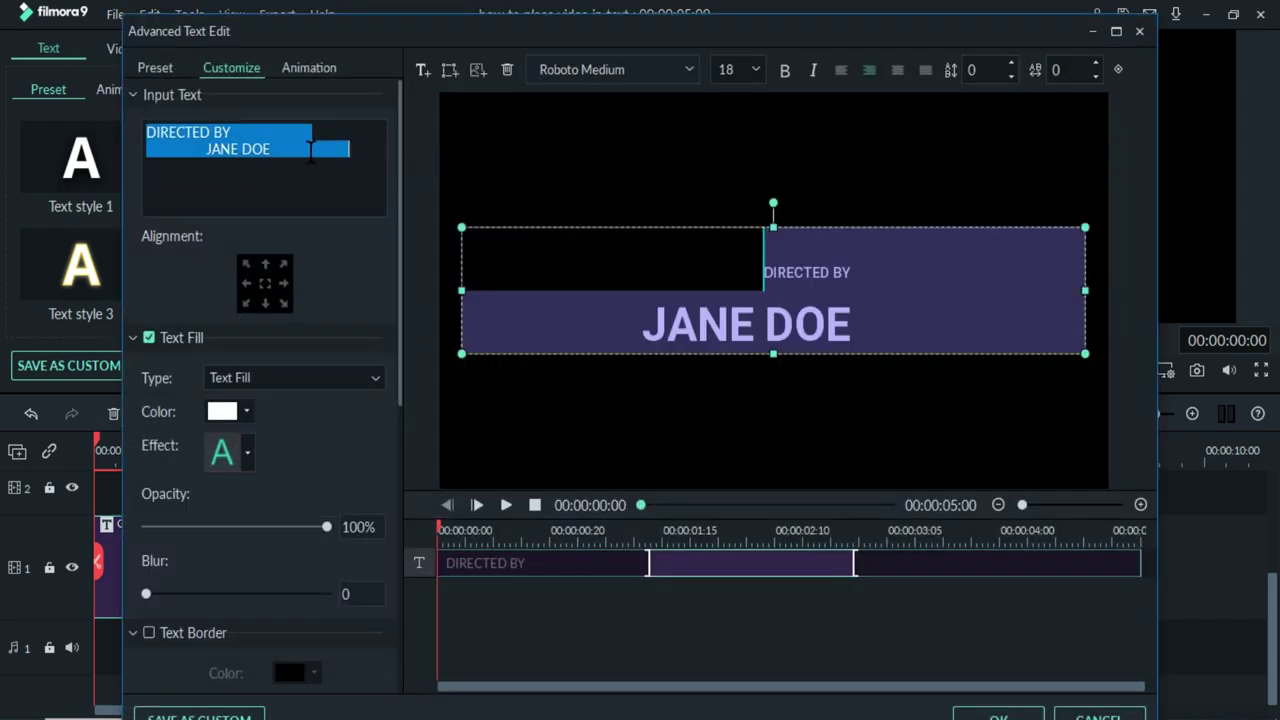
pyautogui.press('BackSpace')
pyautogui.hotkey('ctrl', 'z')
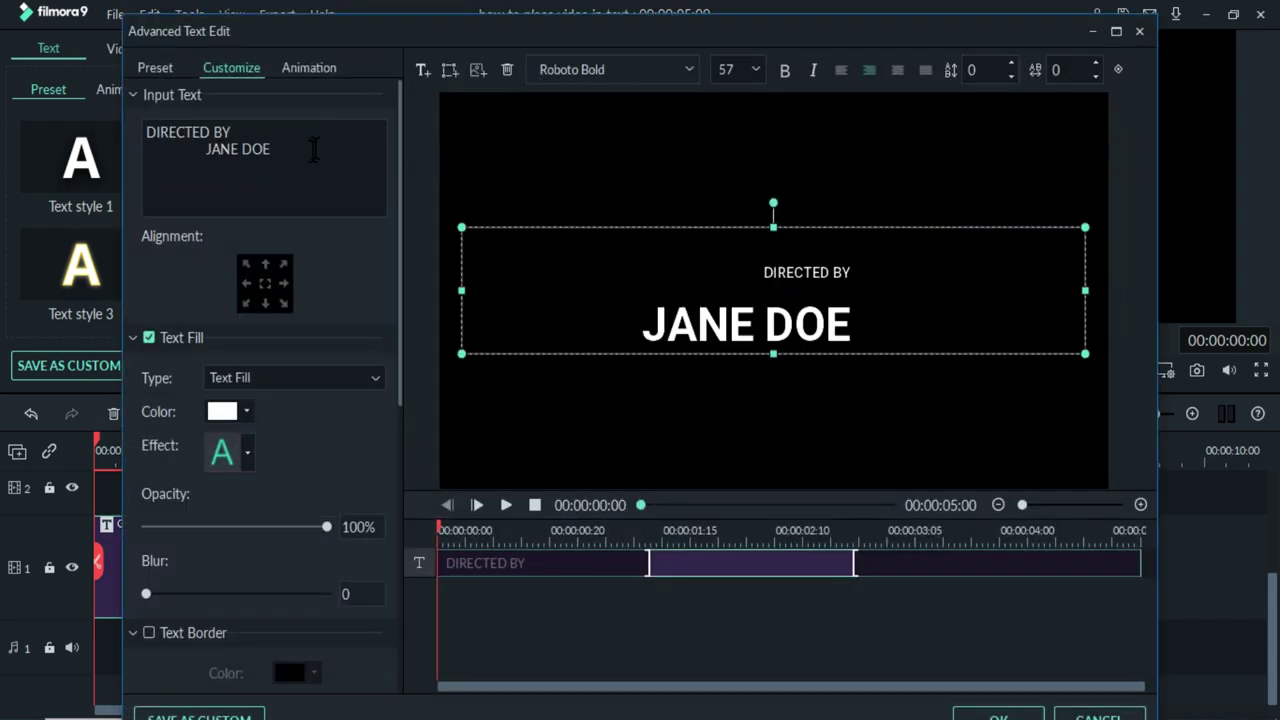
pyautogui.hotkey('ctrl', 'a')
pyautogui.press('BackSpace')
pyautogui.write('T')
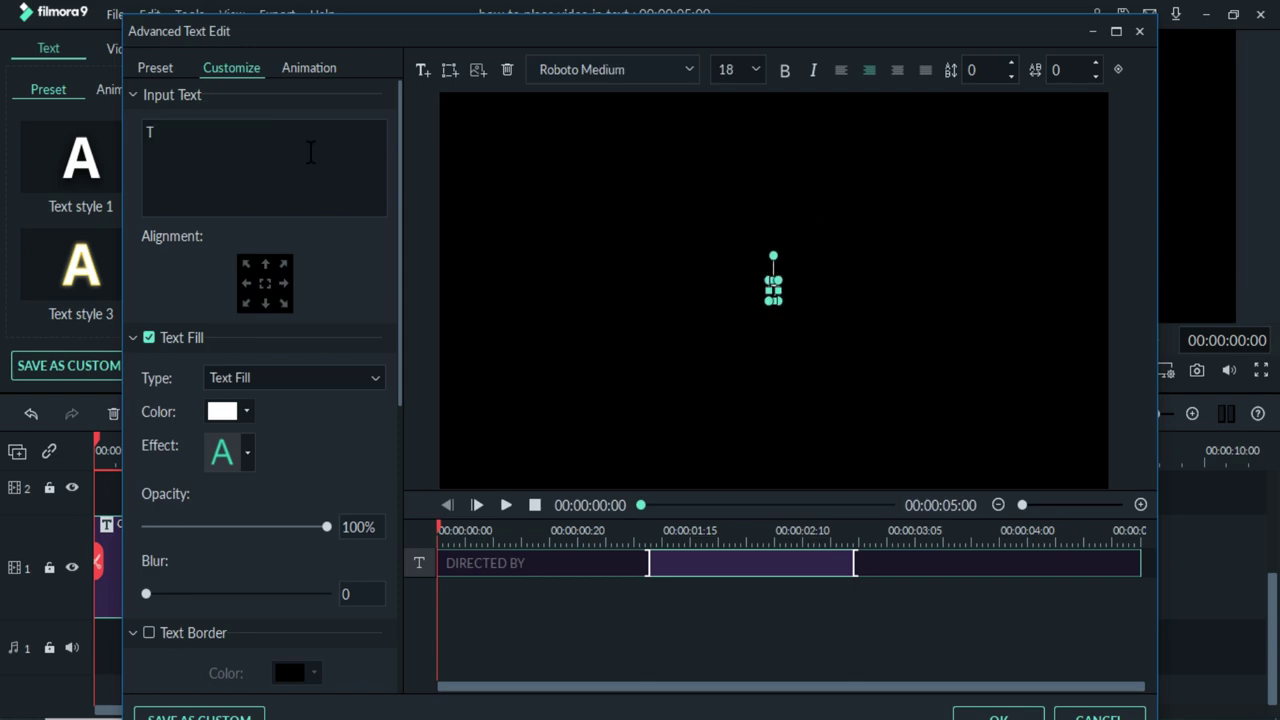
pyautogui.write('UTORIAL')
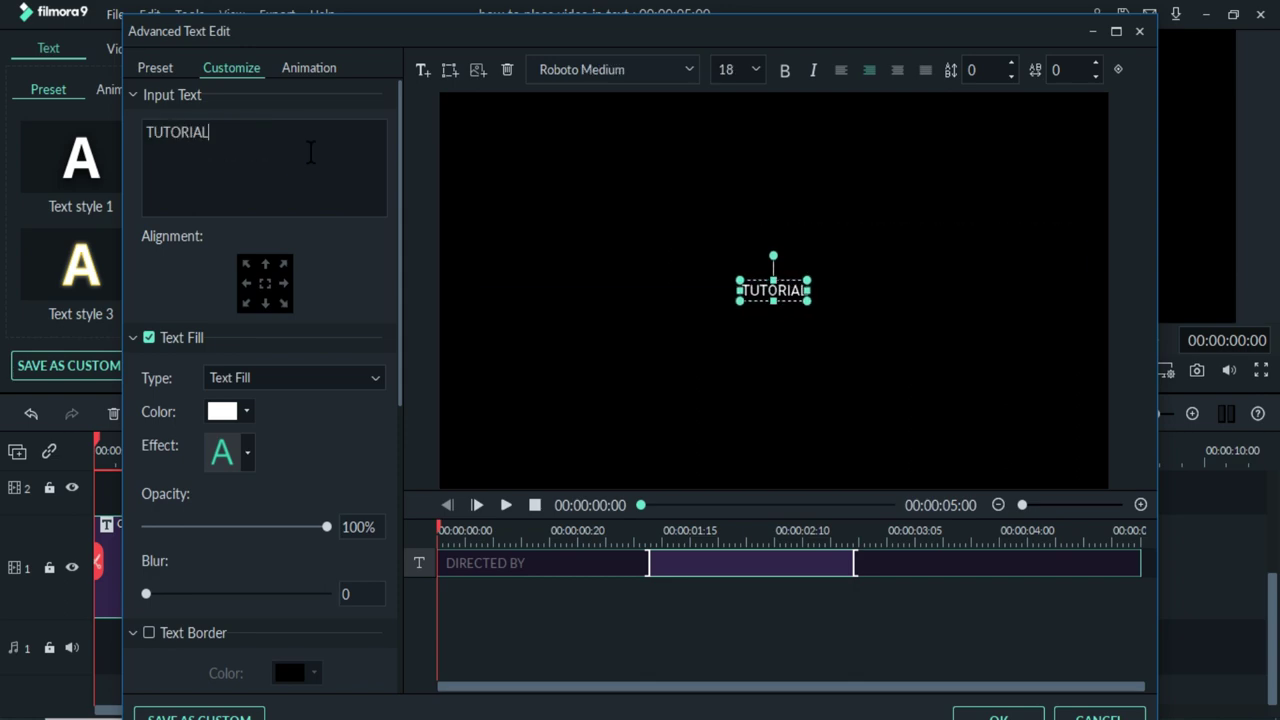
# Enable the text border on the TUTORIAL title and set its font size to 150
pyautogui.scroll(-3, 400, 370)
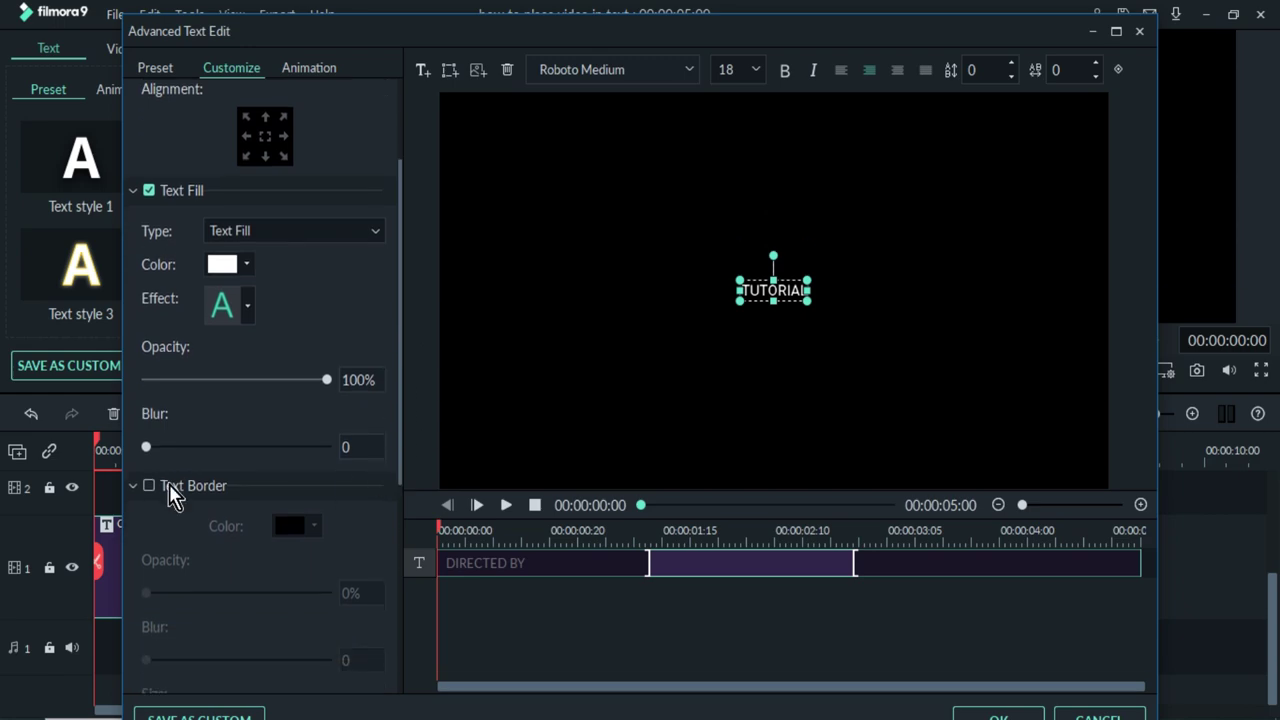
pyautogui.click(149, 485)
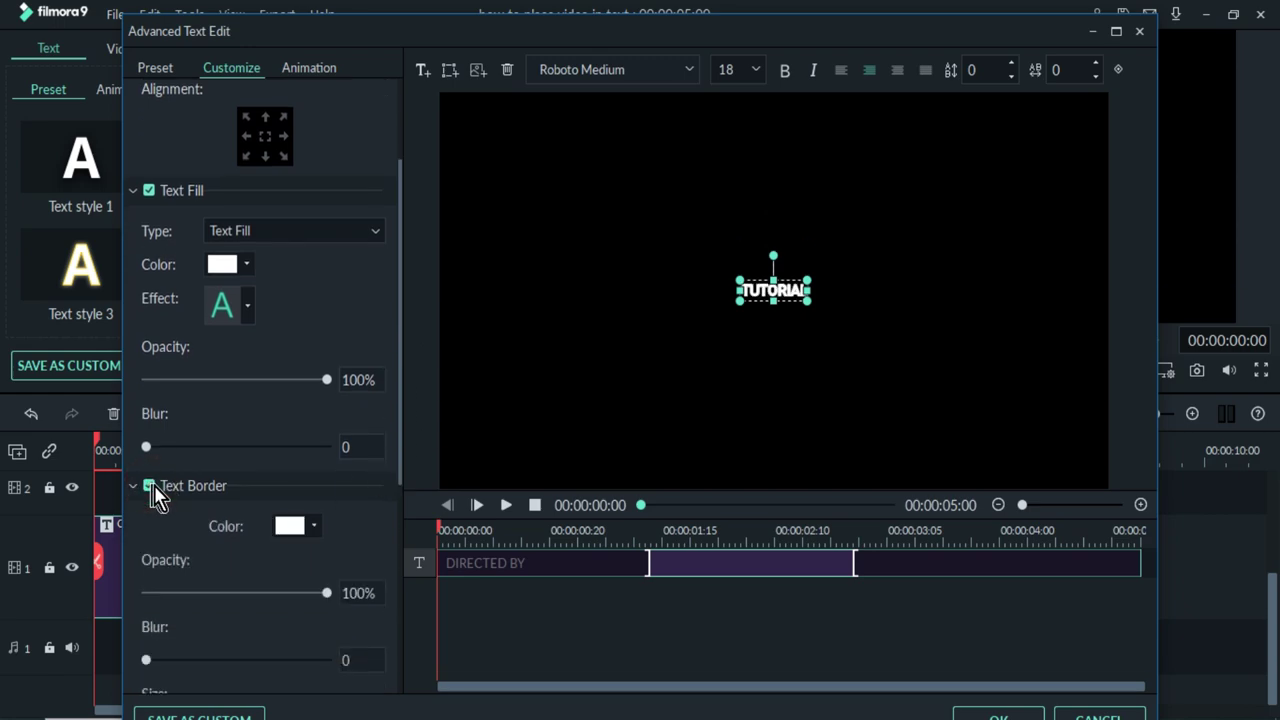
pyautogui.click(758, 72)
pyautogui.click(766, 108)
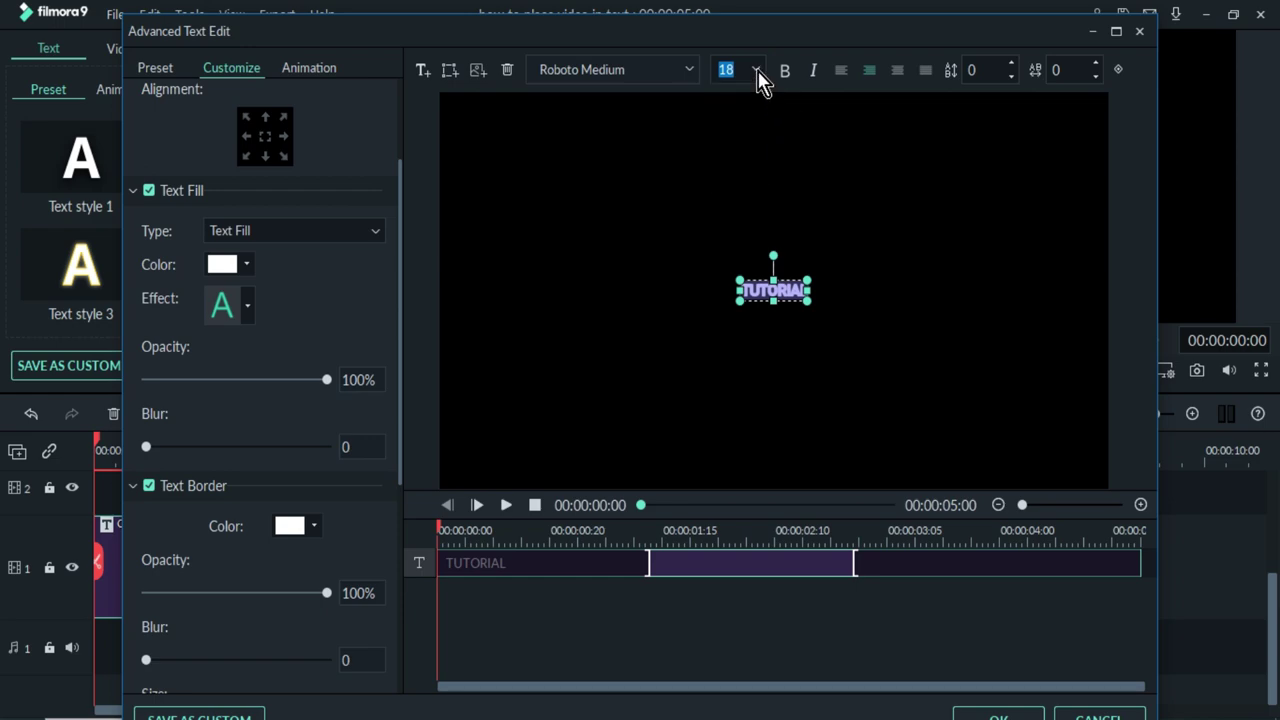
pyautogui.click(760, 78)
pyautogui.moveTo(762, 98); pyautogui.dragTo(755, 180)
pyautogui.click(752, 174)
pyautogui.click(823, 135)
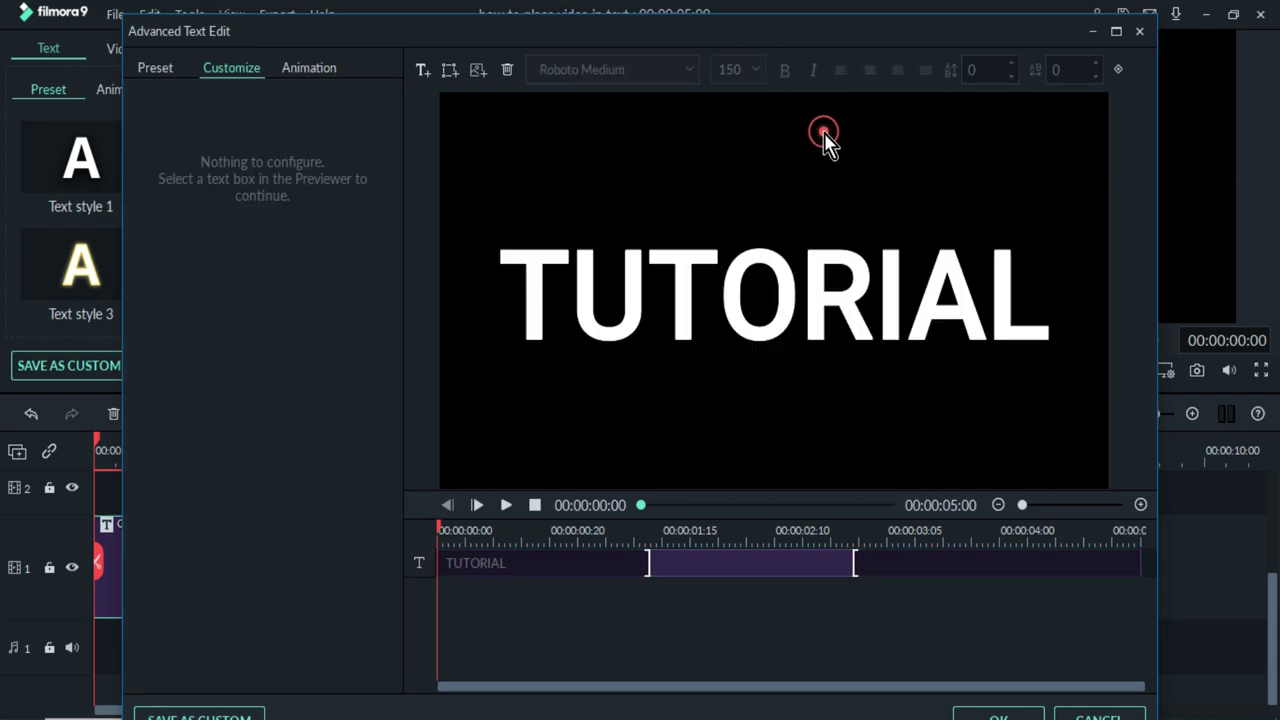
# Increase the title's text border size to 11 and apply the title edits
pyautogui.click(831, 250)
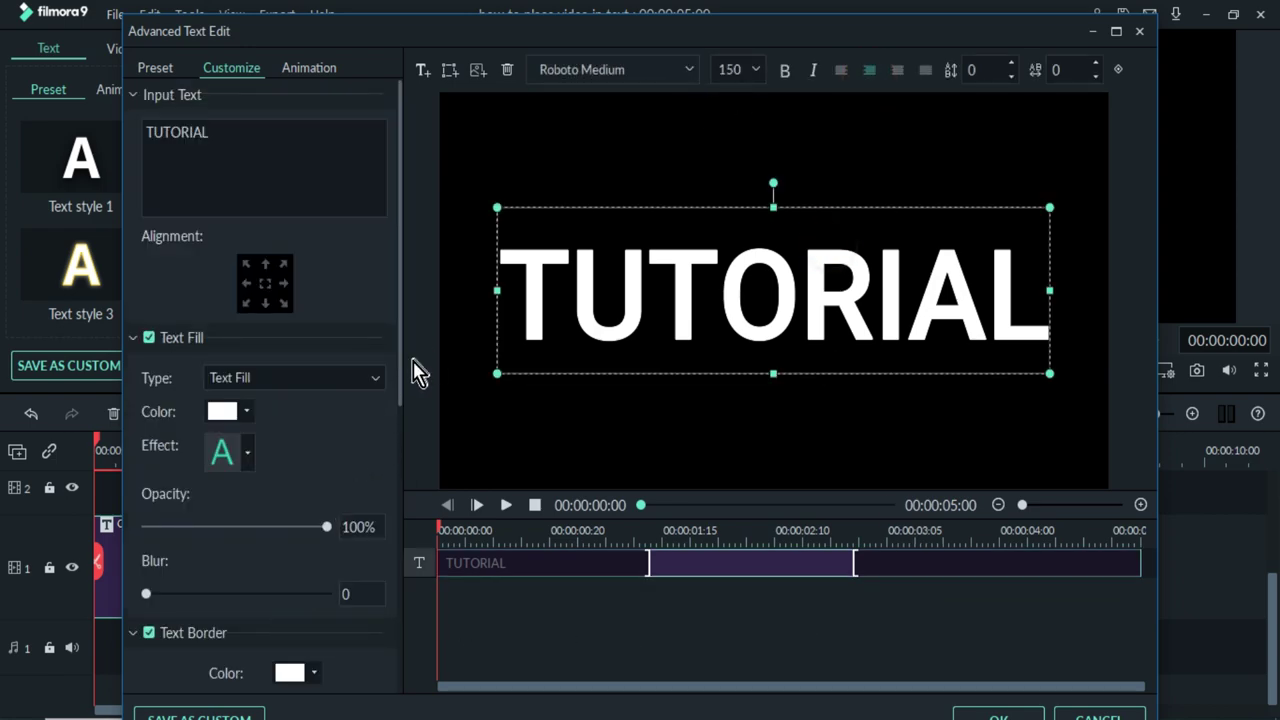
pyautogui.moveTo(405, 390); pyautogui.dragTo(406, 557)
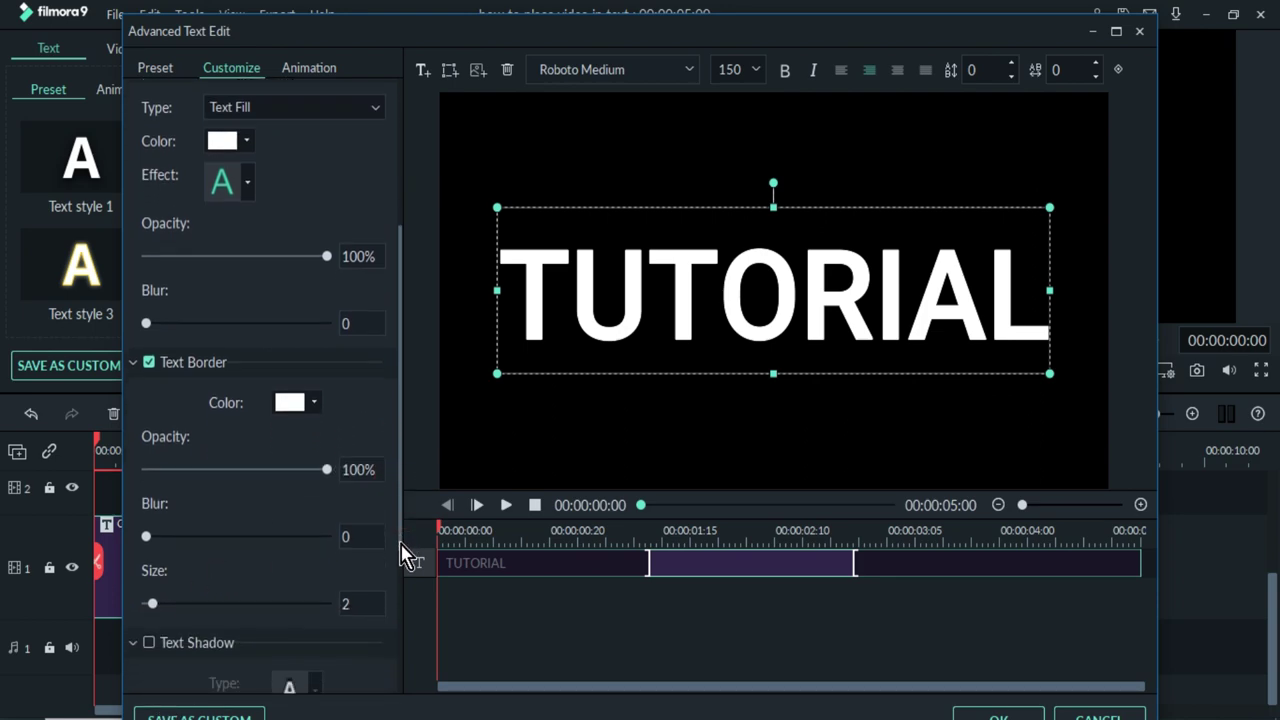
pyautogui.moveTo(155, 604); pyautogui.dragTo(185, 606)
pyautogui.click(998, 716)
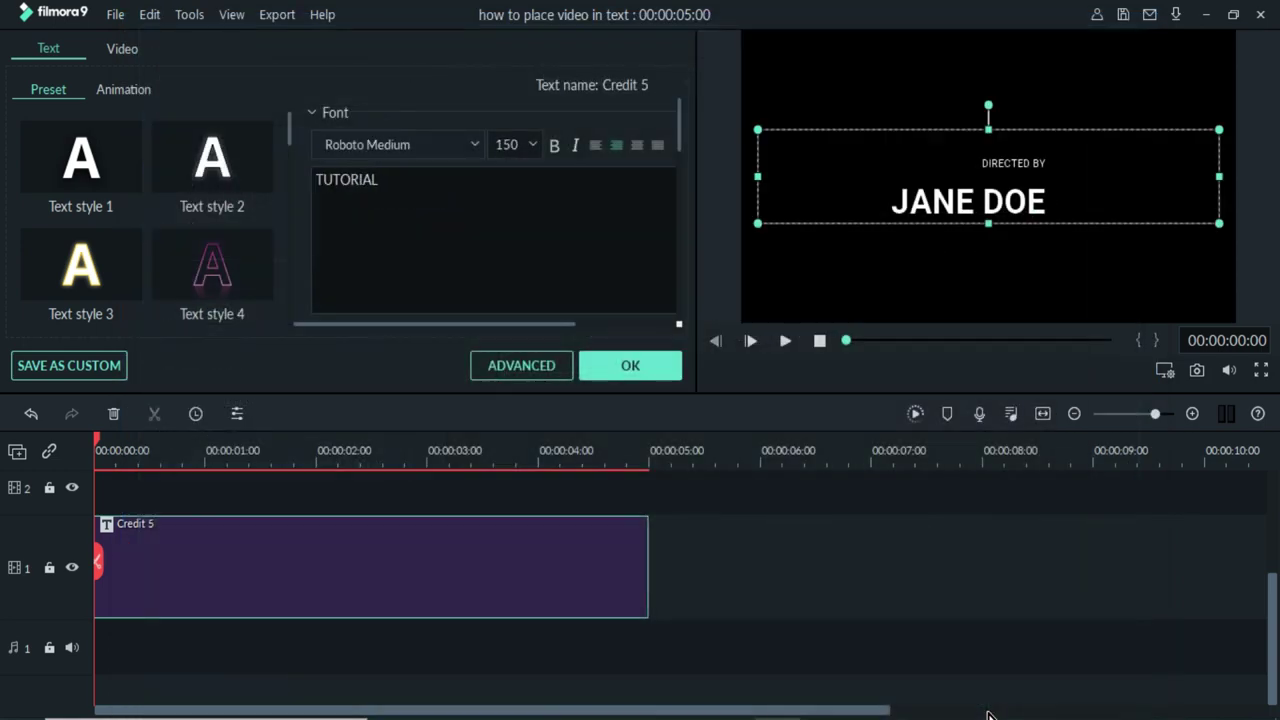
pyautogui.click(617, 369)
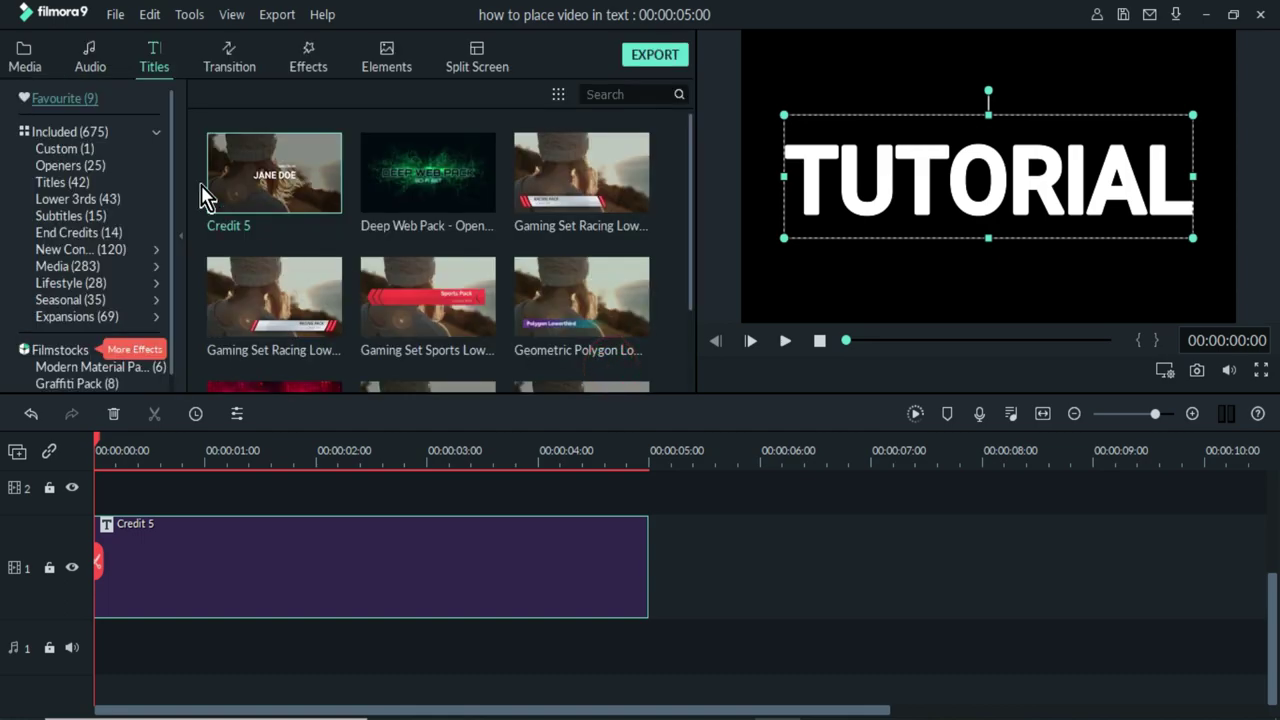
# Place the video clip on track 2 from the timeline start and trim its end to match the 5-second title
pyautogui.click(20, 48)
pyautogui.moveTo(323, 200); pyautogui.dragTo(94, 492)
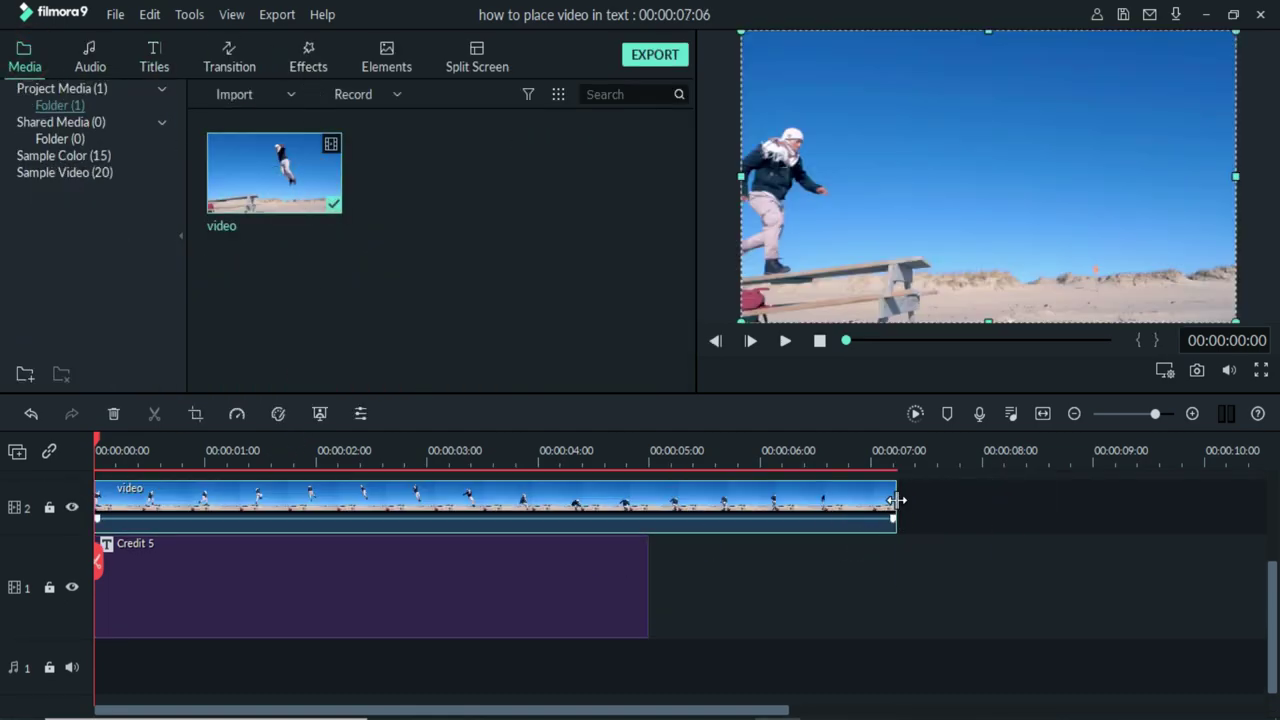
pyautogui.moveTo(894, 512); pyautogui.dragTo(649, 515)
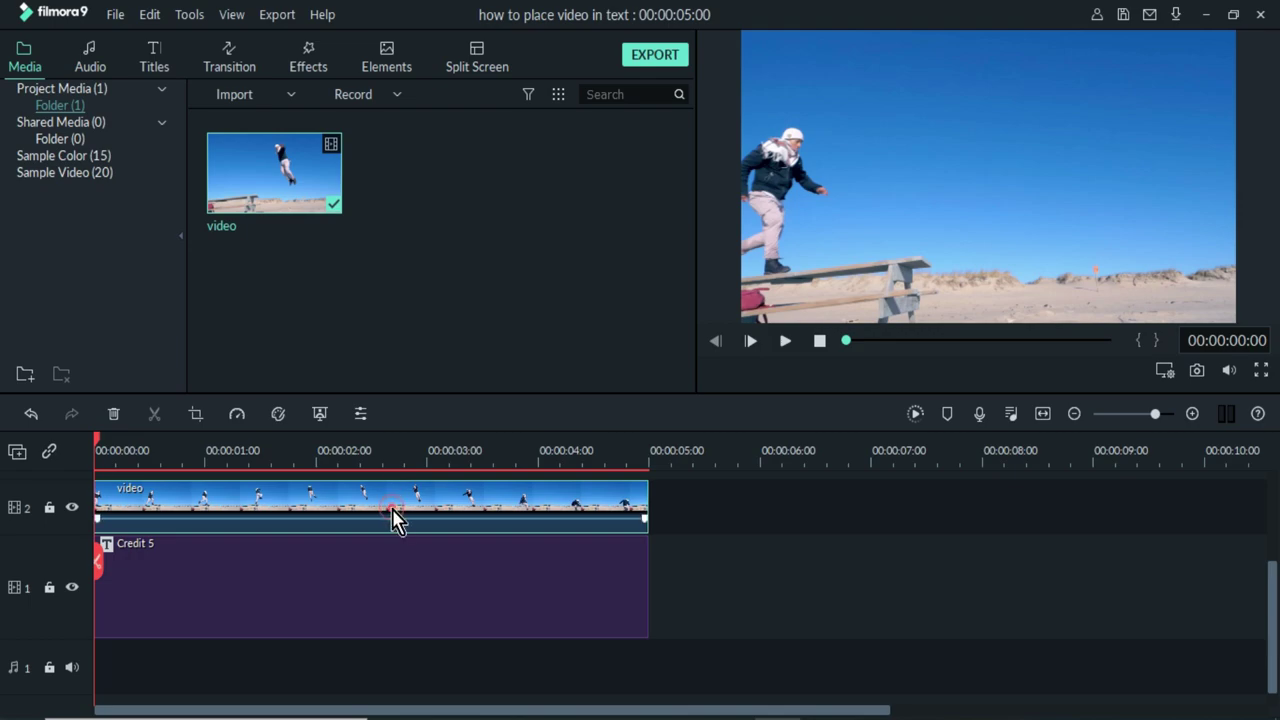
# Set the video clip's blending mode to Multiply and apply it
pyautogui.doubleClick(393, 510)
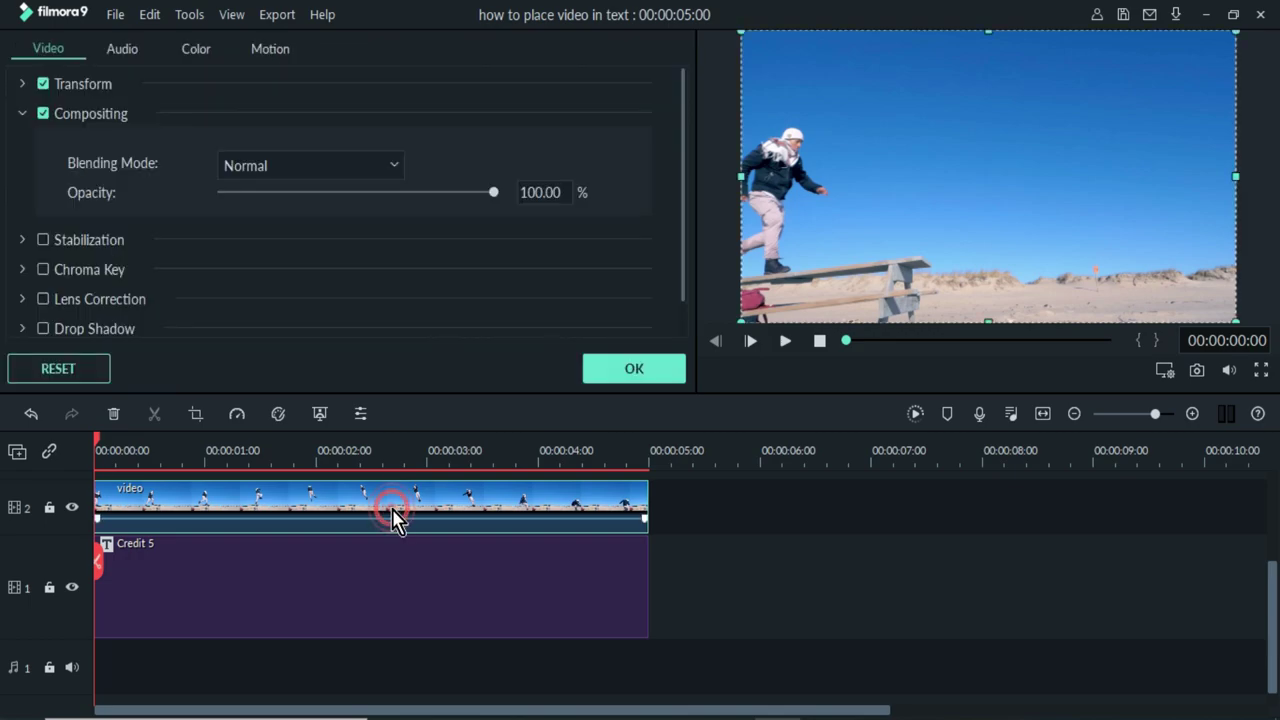
pyautogui.click(393, 172)
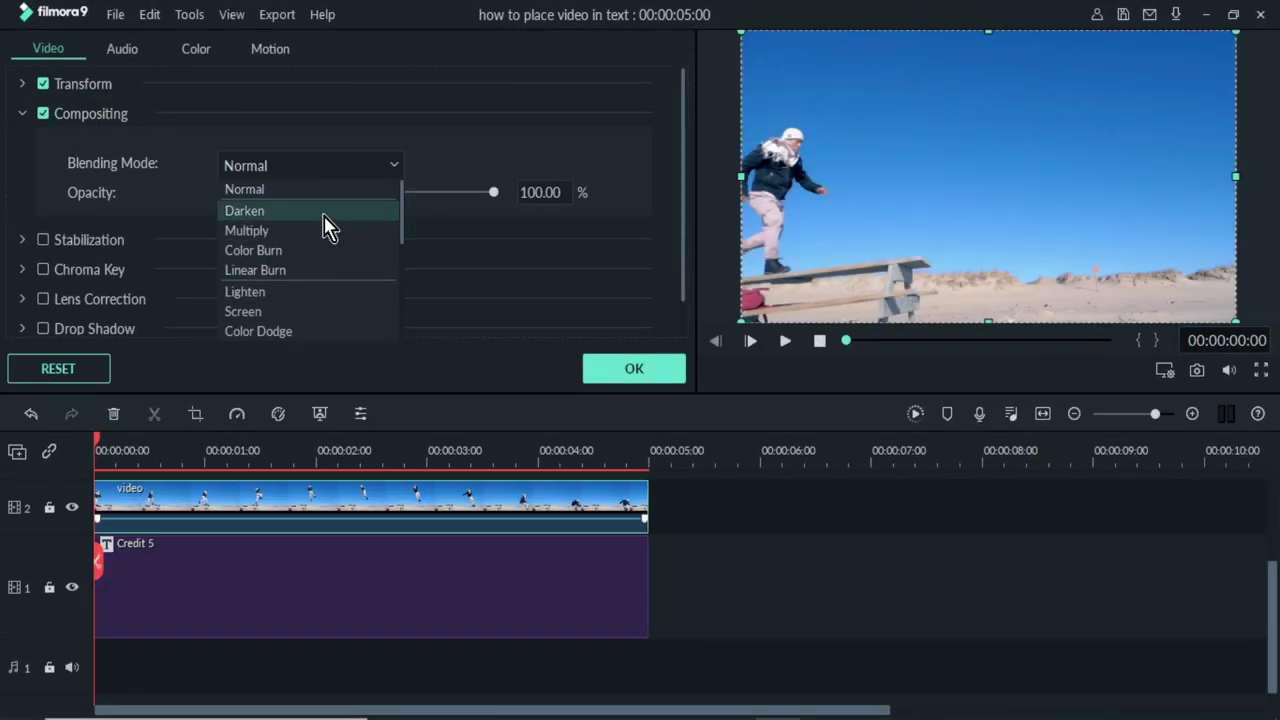
pyautogui.click(328, 234)
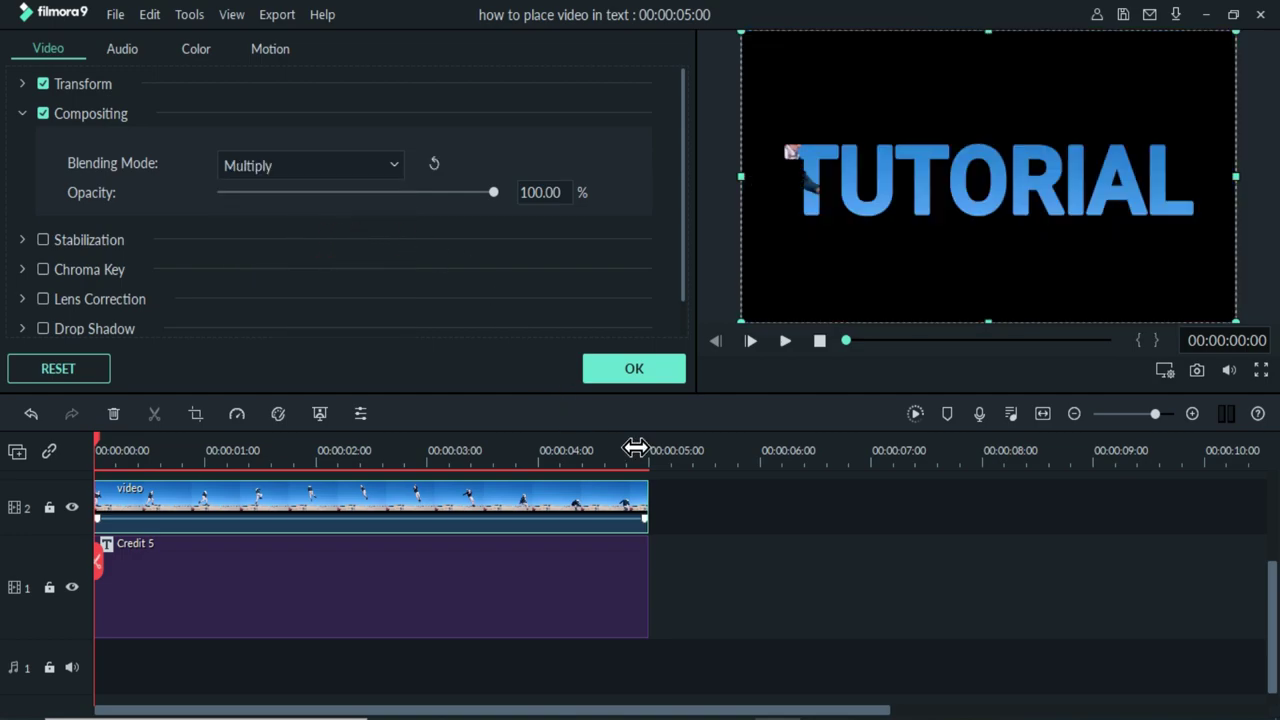
pyautogui.click(634, 368)
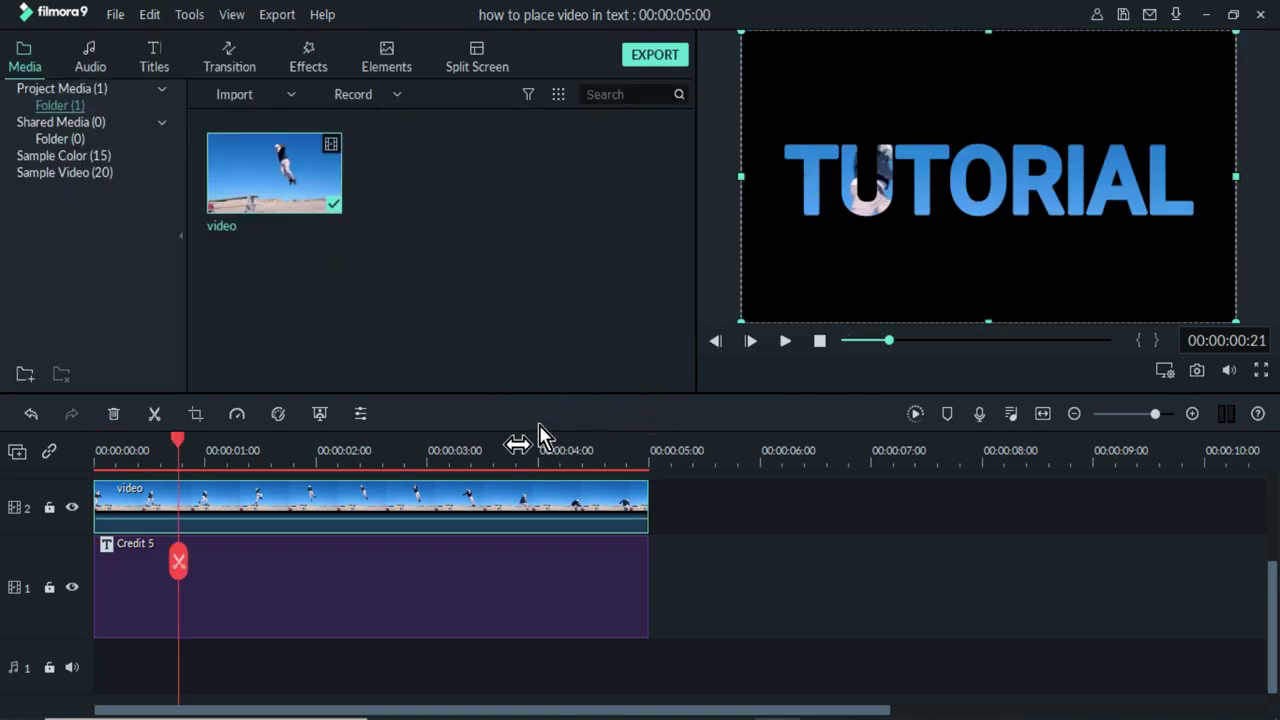
# Apply a letter-by-letter fade animation preset to the TUTORIAL title
pyautogui.doubleClick(457, 563)
pyautogui.click(500, 366)
pyautogui.click(300, 70)
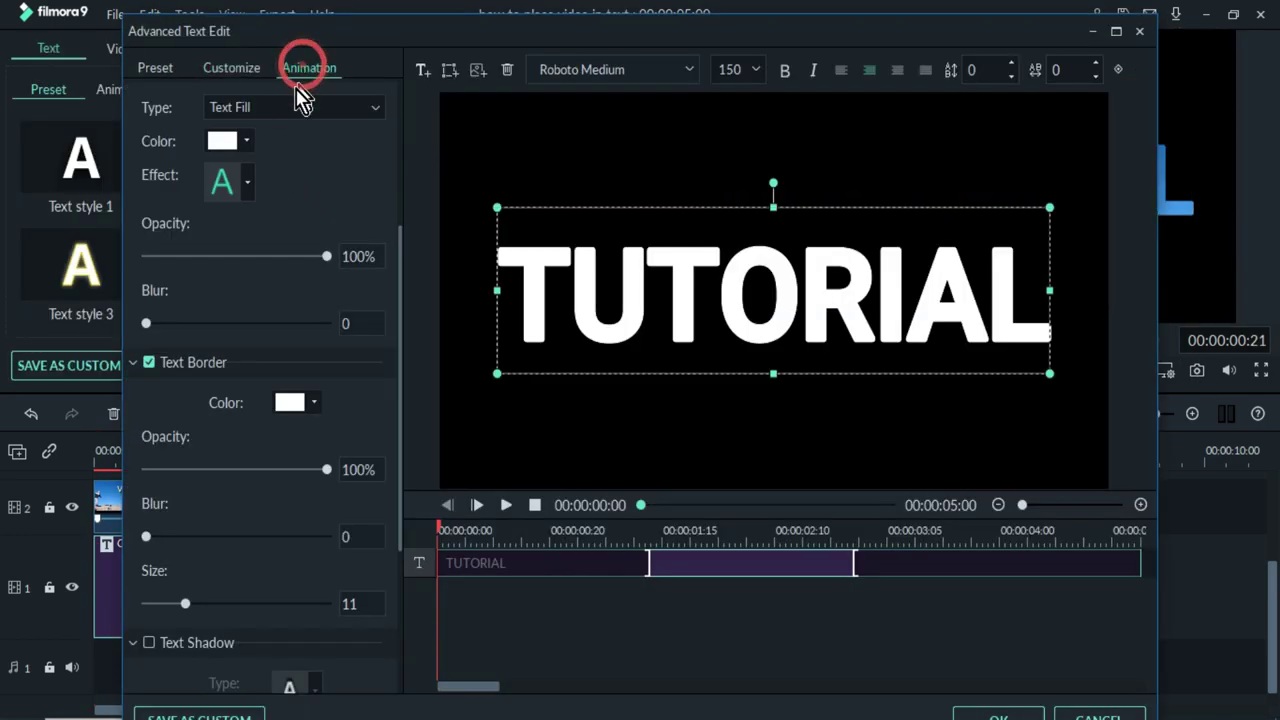
pyautogui.click(186, 222)
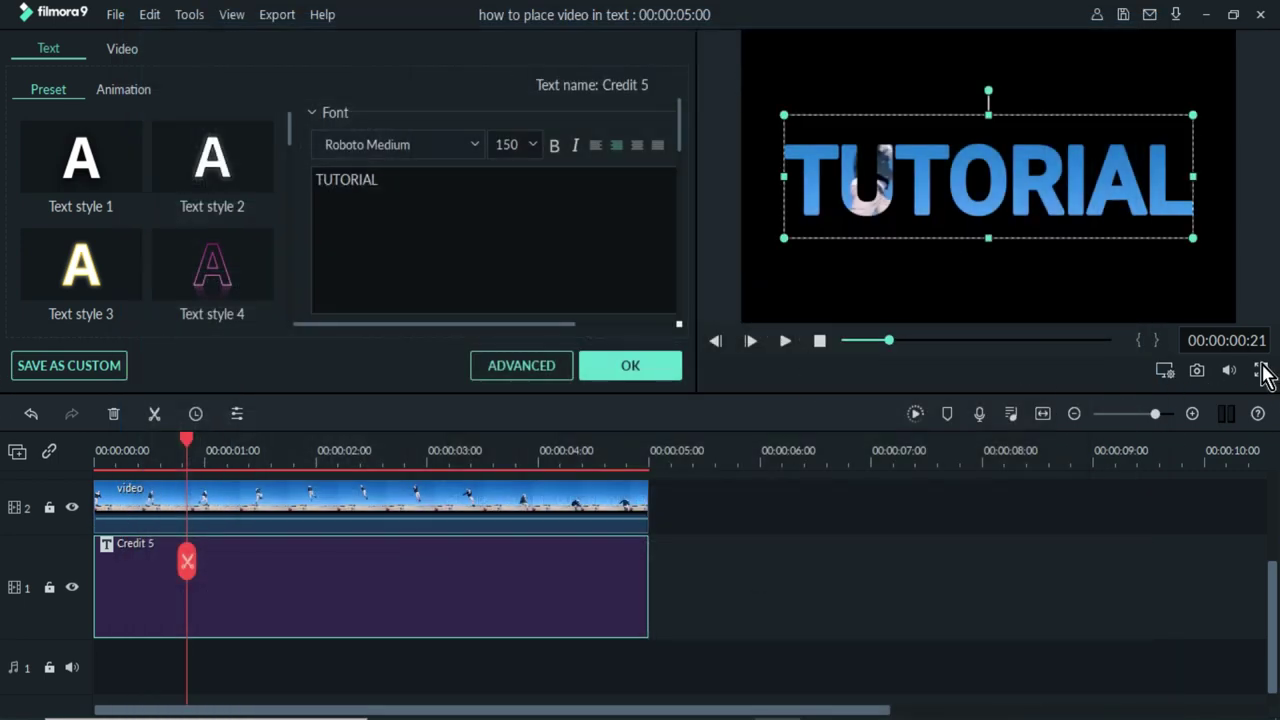
# Play the video-in-text effect from the start in the full-screen preview, then return to the editor
pyautogui.click(1261, 370)
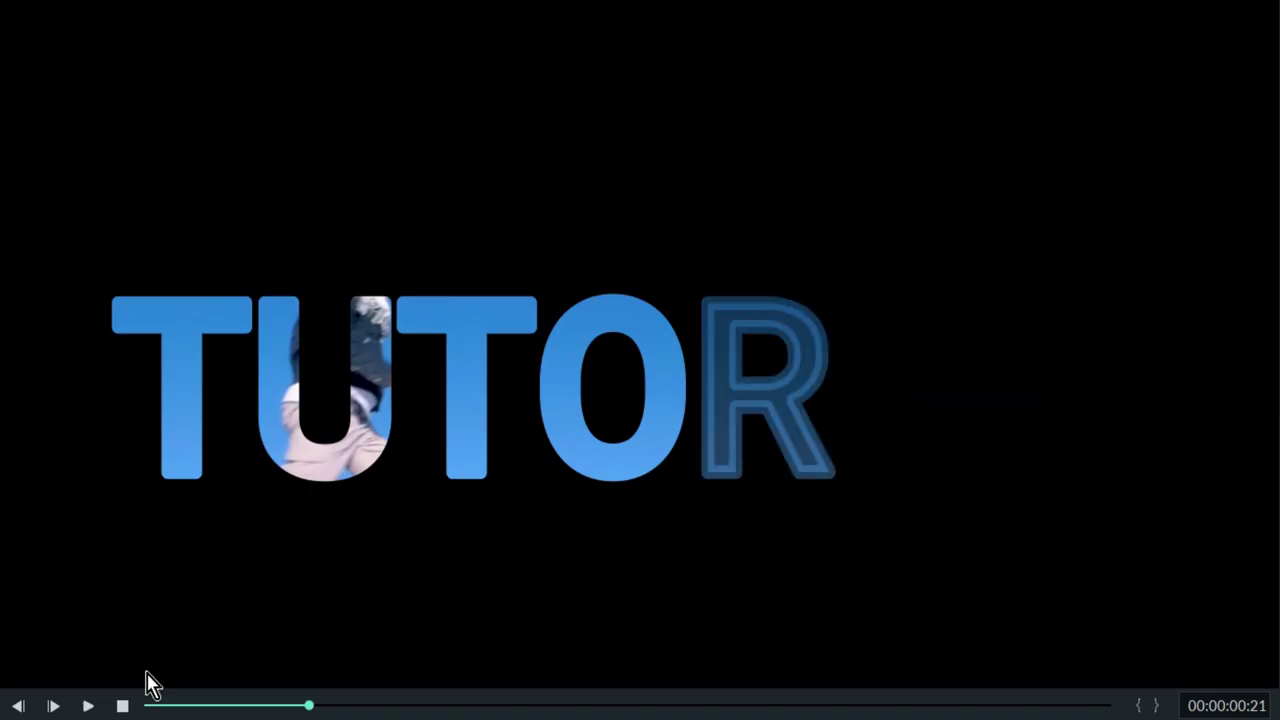
pyautogui.click(124, 706)
pyautogui.click(86, 706)
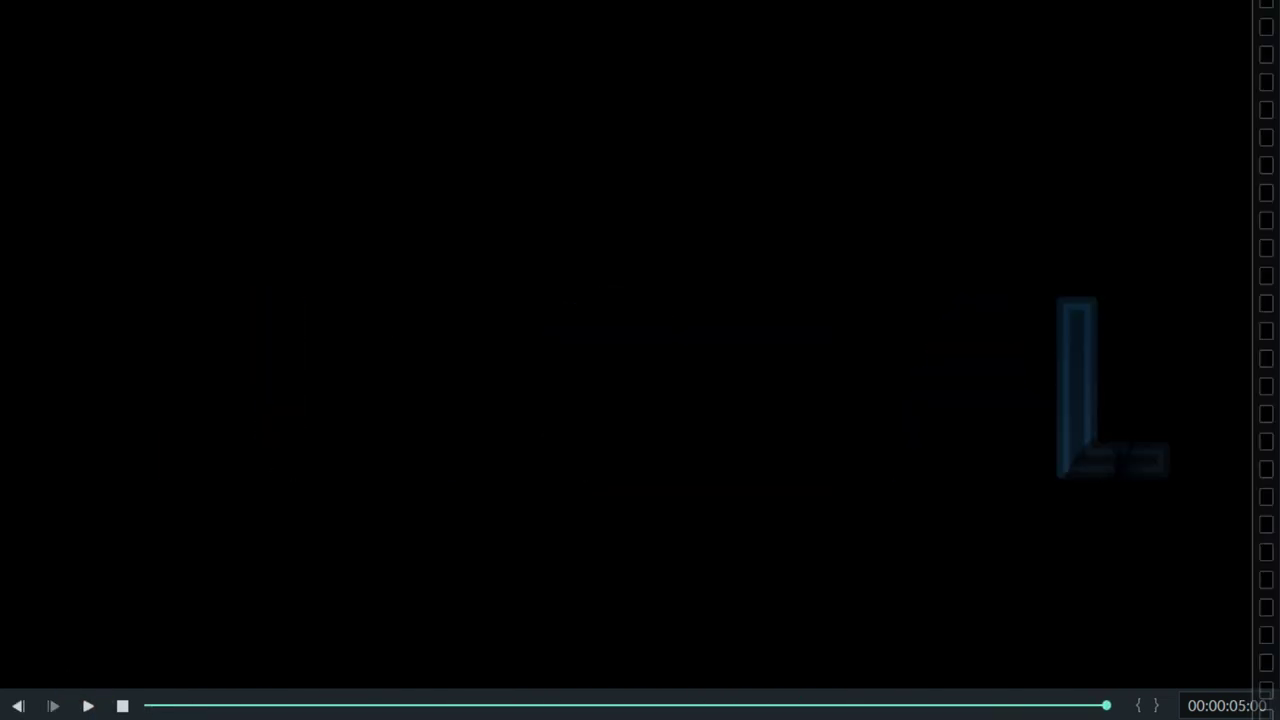
pyautogui.click(95, 706)
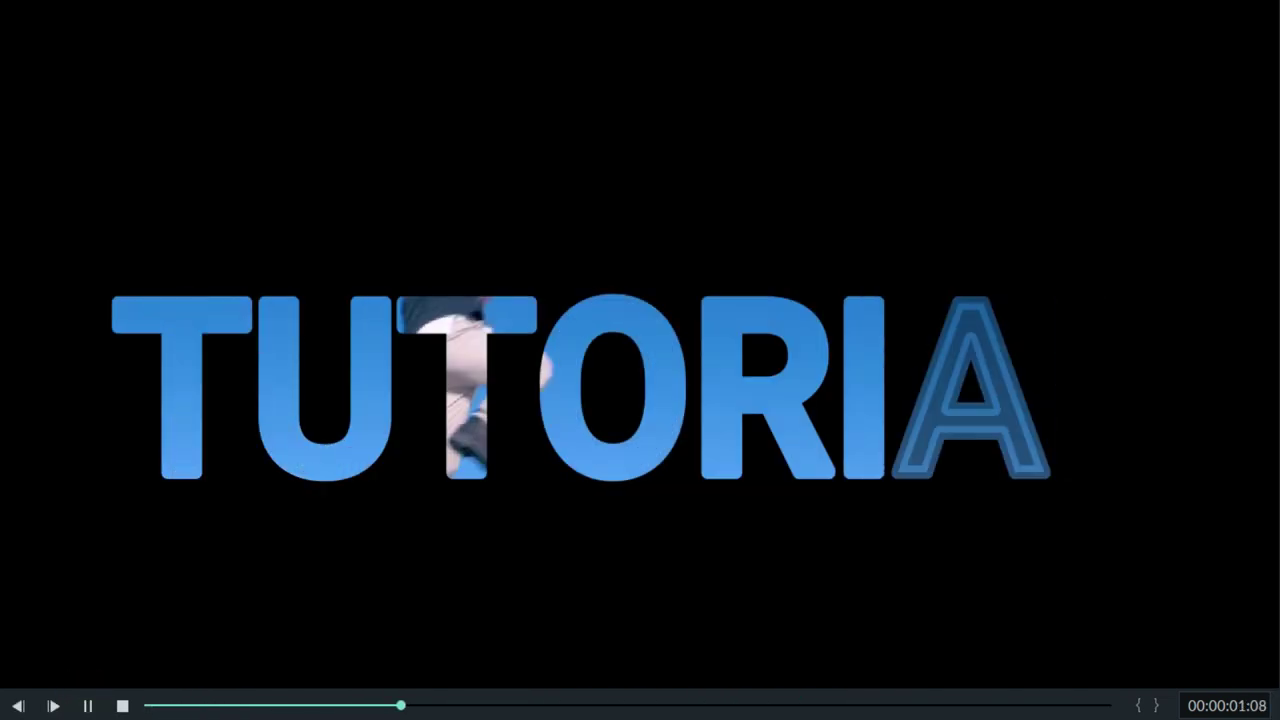
pyautogui.press('Escape')
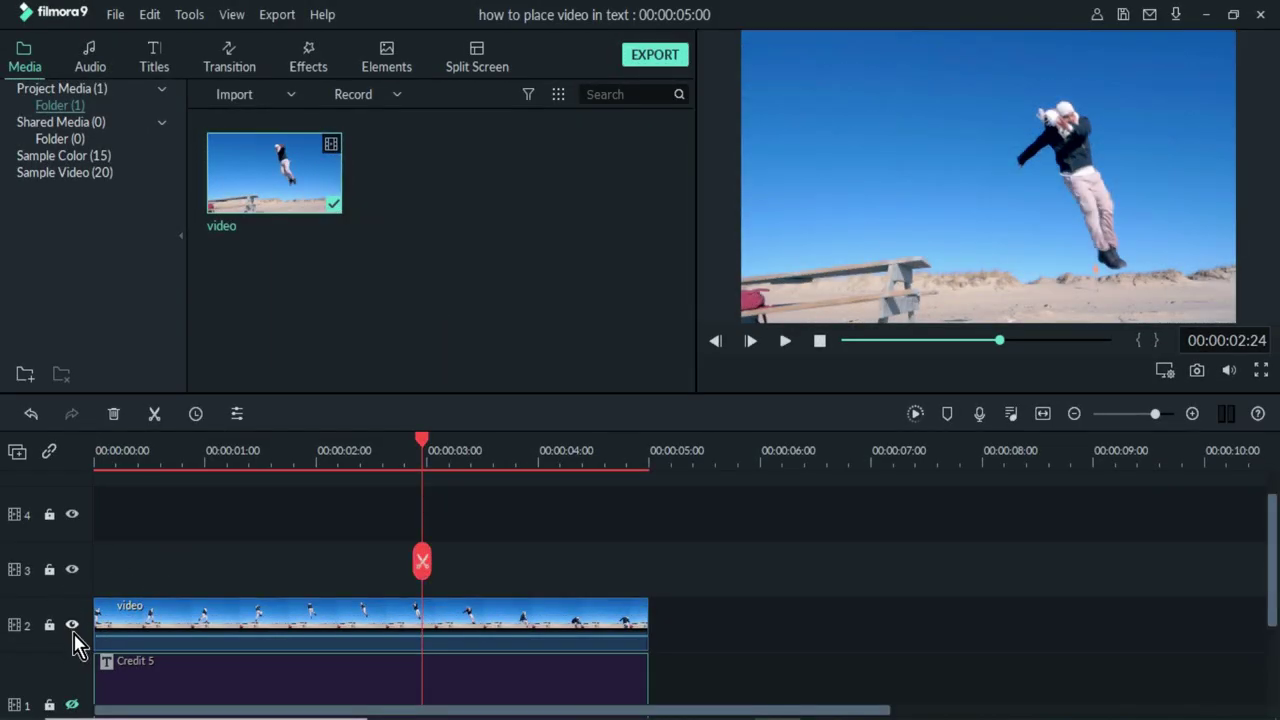
# Take a snapshot of the TUTORIAL title at 00:00:02:24 with the video track hidden and locked
pyautogui.click(72, 626)
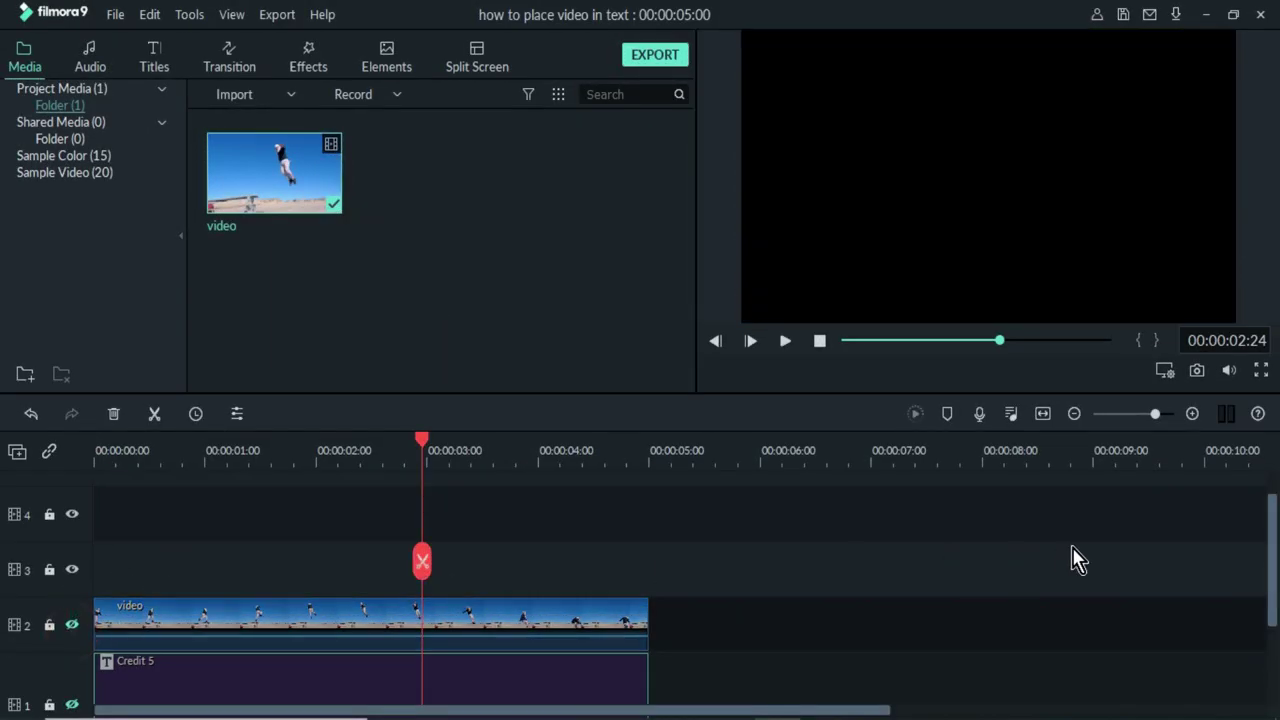
pyautogui.moveTo(1274, 555); pyautogui.dragTo(1274, 585)
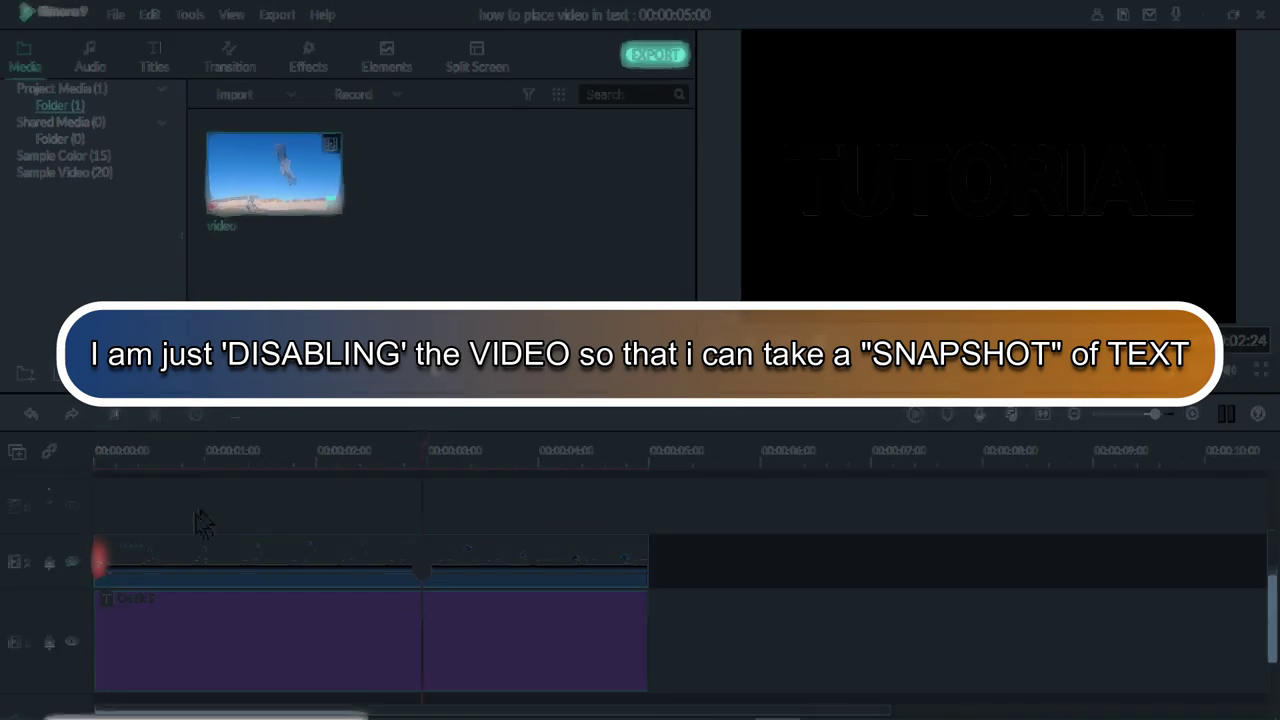
pyautogui.click(72, 562)
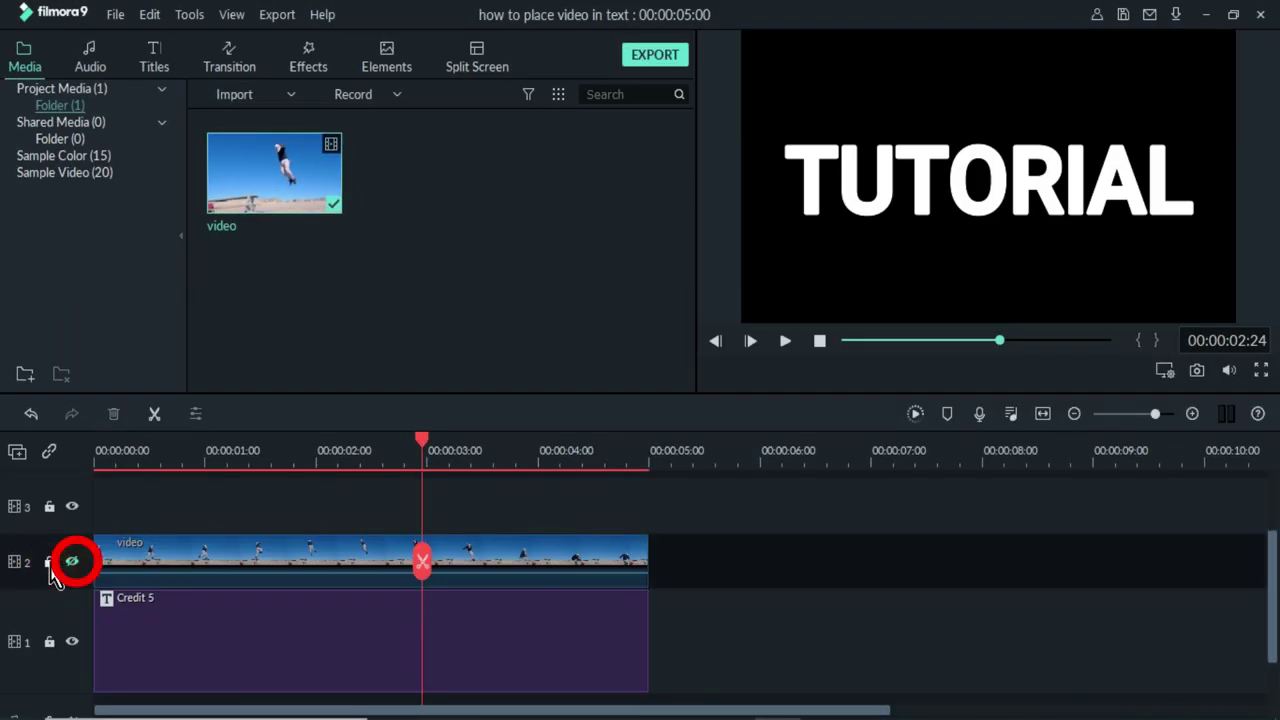
pyautogui.click(72, 562)
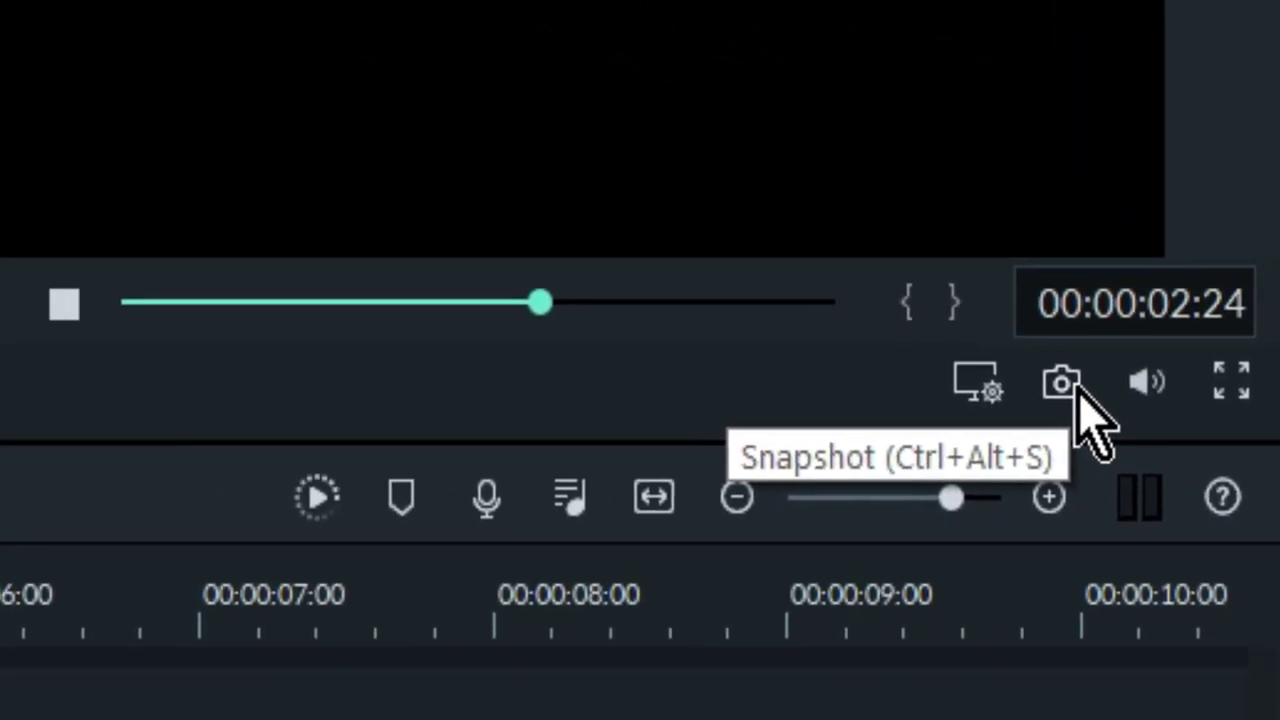
pyautogui.click(1077, 388)
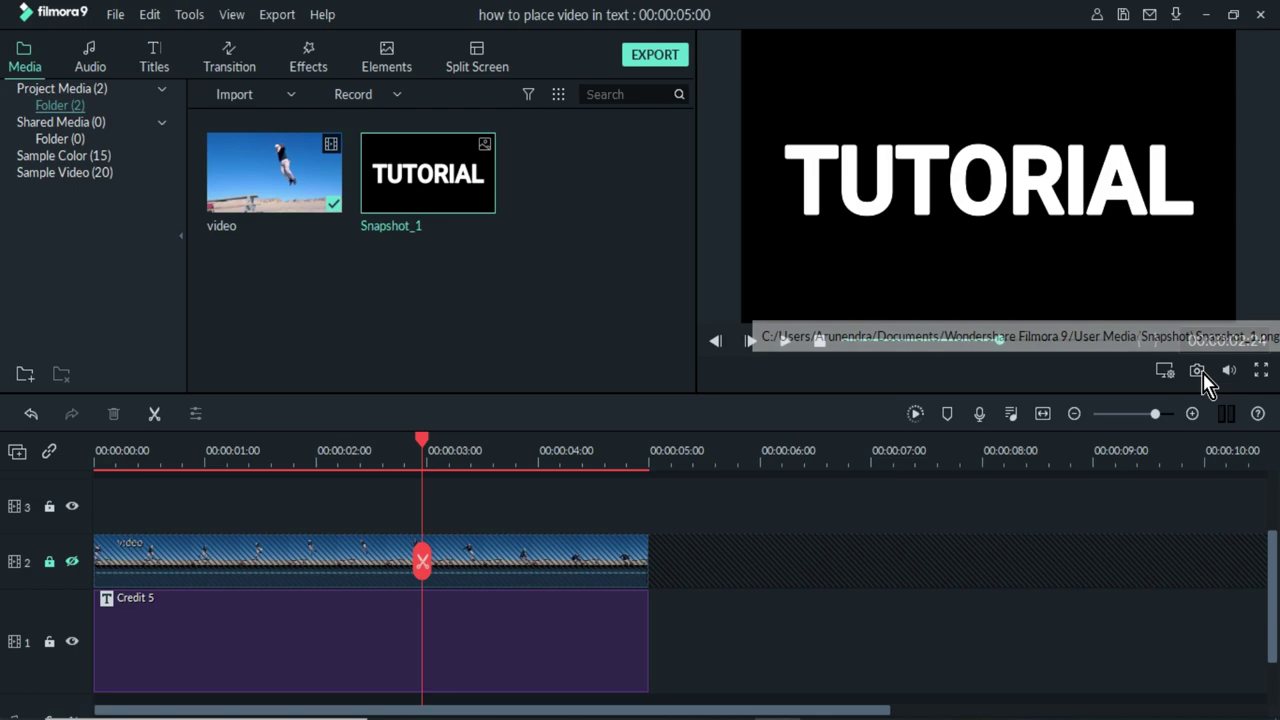
# Examine the file location in the snapshot's properties and close them
pyautogui.rightClick(489, 193)
pyautogui.click(528, 487)
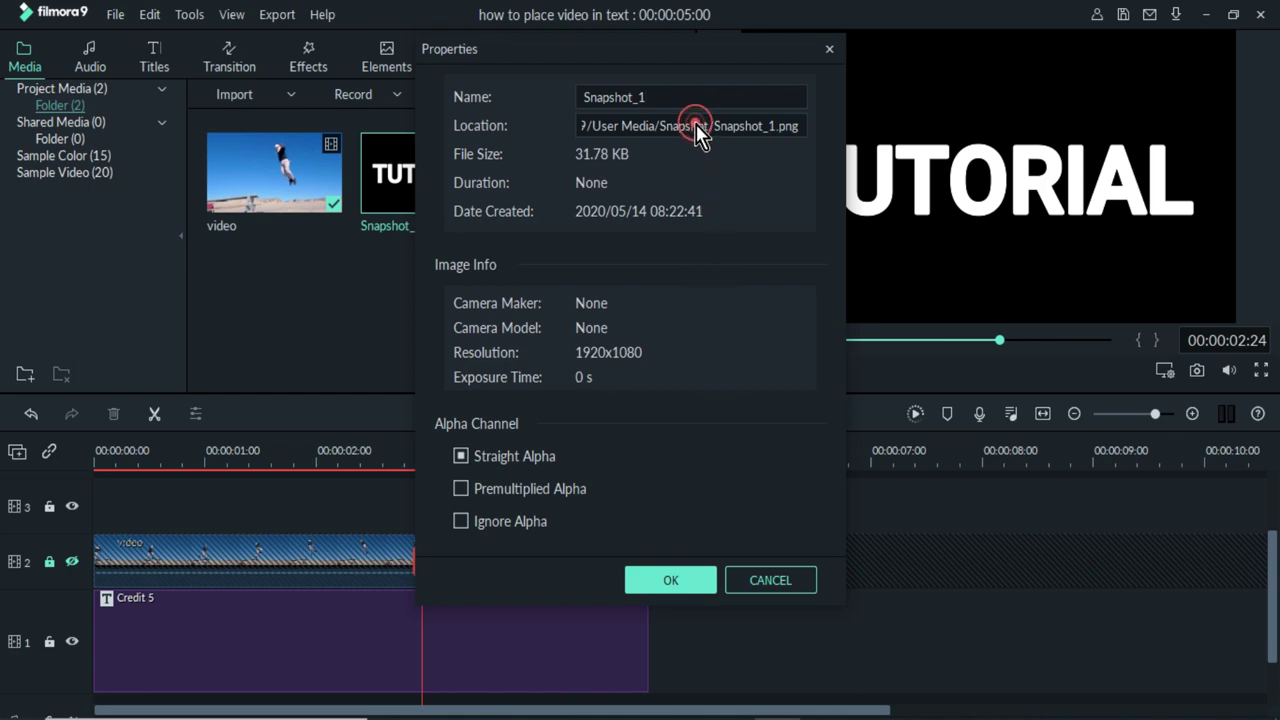
pyautogui.moveTo(697, 130); pyautogui.dragTo(846, 137)
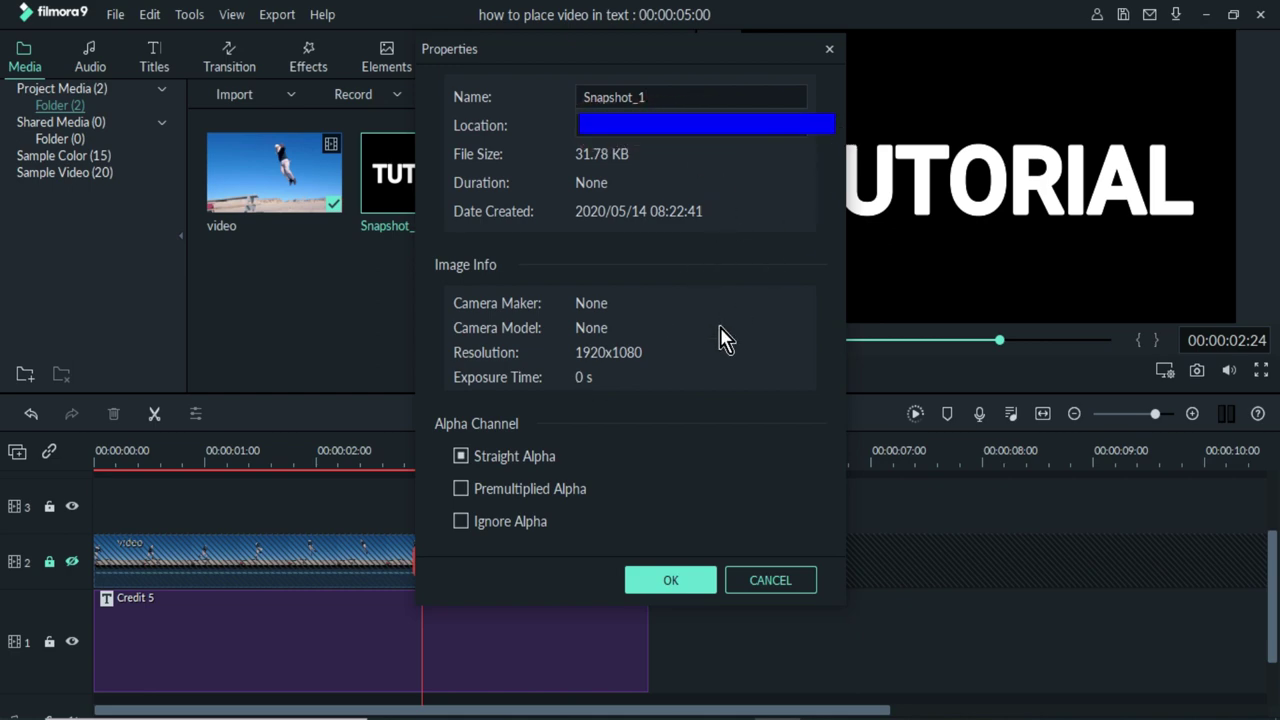
pyautogui.click(684, 590)
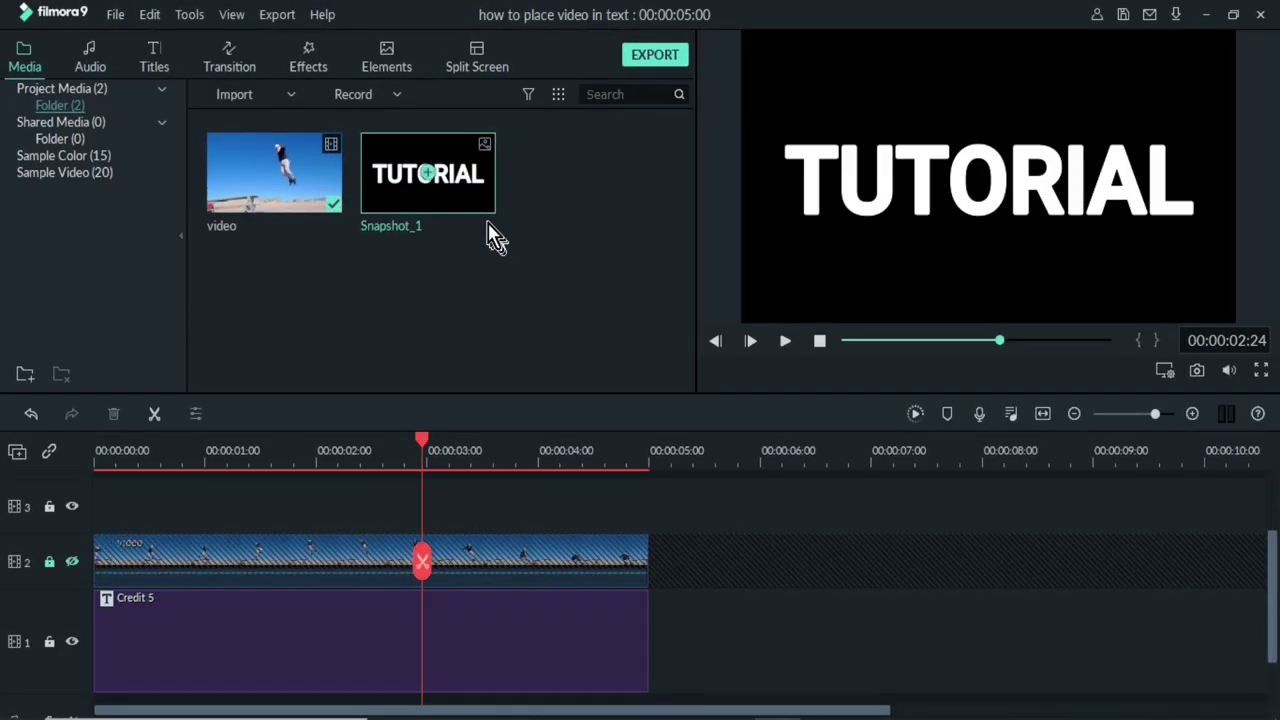
# Place Snapshot_1 on track 3 above the video clip and make the video track visible again
pyautogui.moveTo(474, 208); pyautogui.dragTo(78, 510)
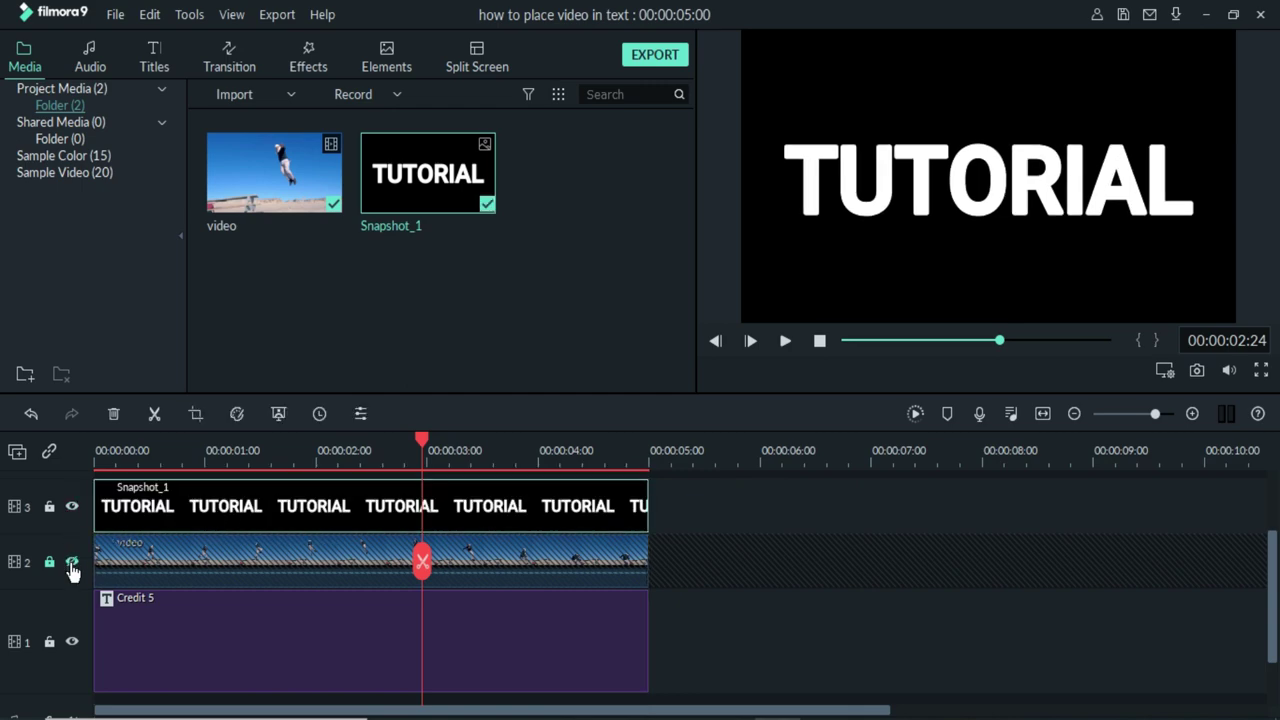
pyautogui.click(72, 563)
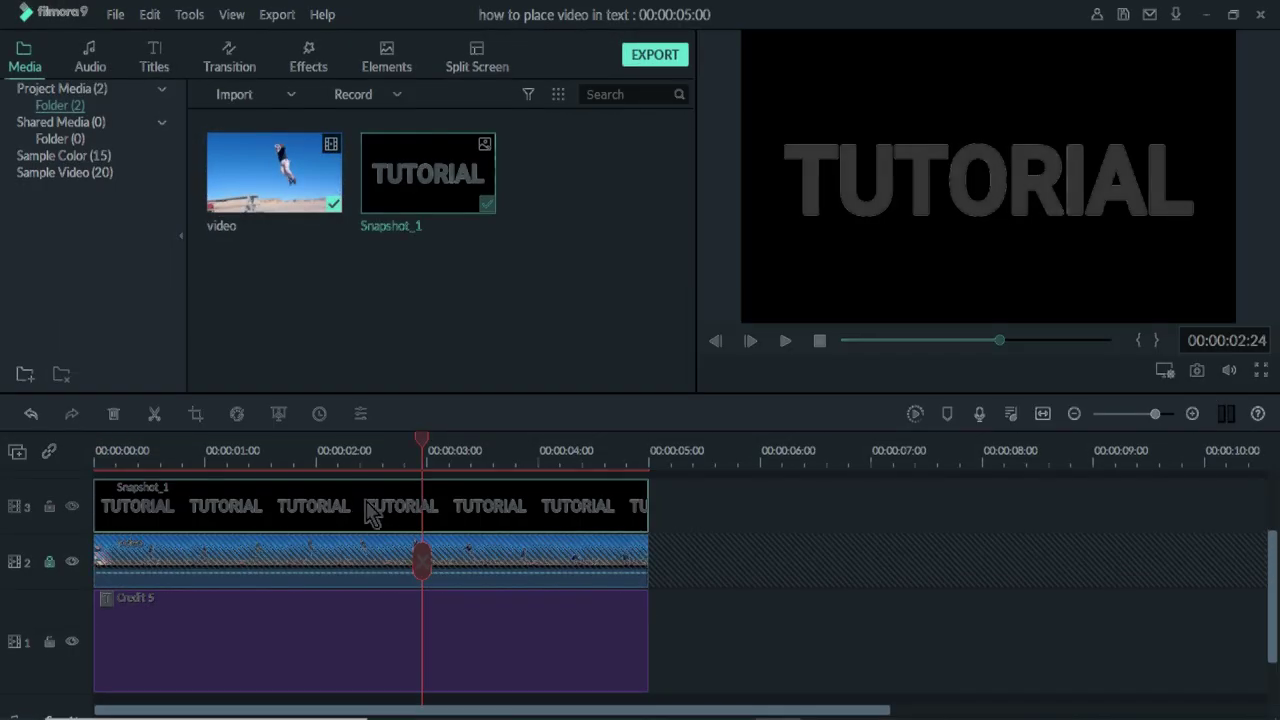
# Set the blending mode of the Snapshot_1 clip on track 3 to Multiply and apply it
pyautogui.doubleClick(250, 495)
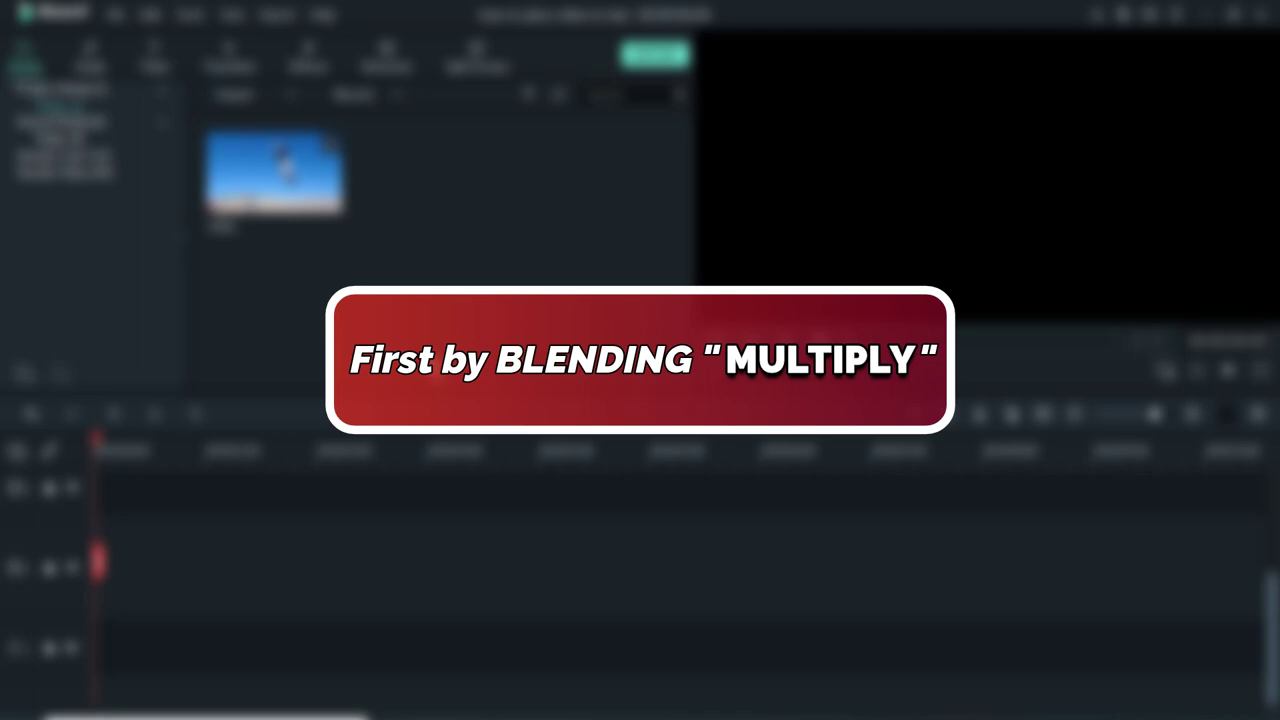
pyautogui.click(297, 168)
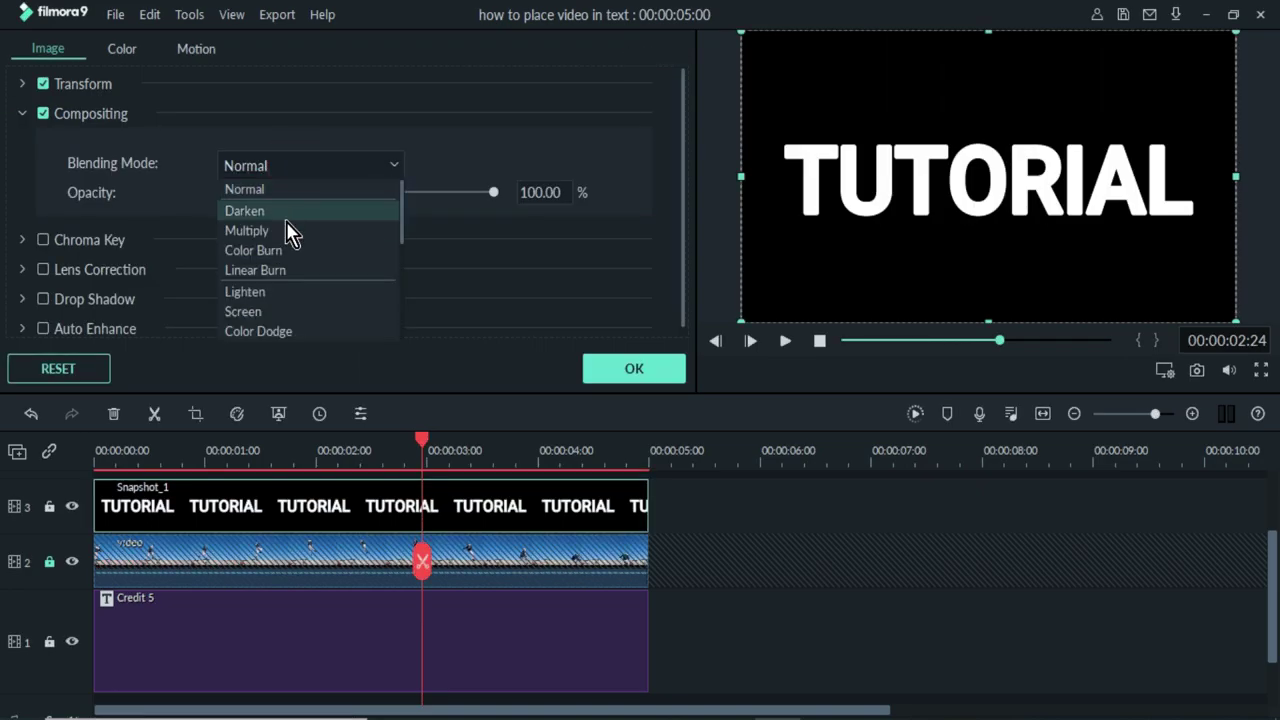
pyautogui.click(289, 231)
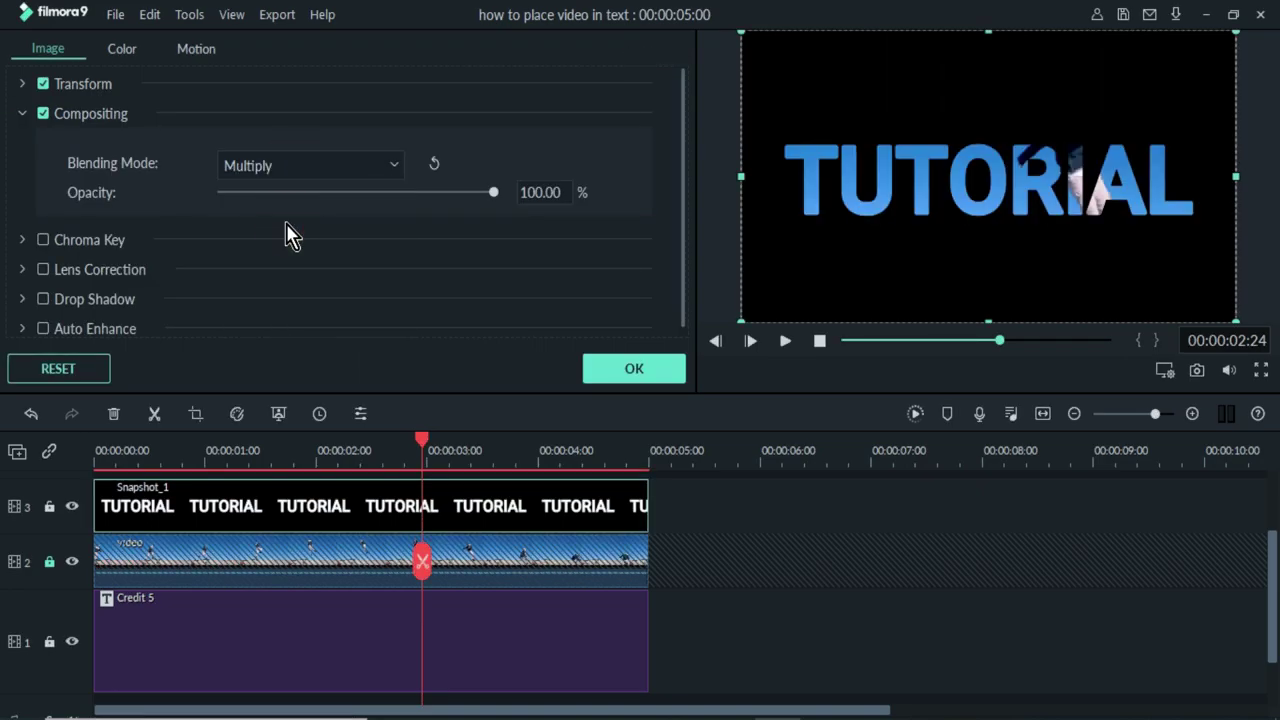
pyautogui.click(605, 372)
# Preview the Multiply effect, hide the Credit 5 title track, and play the result again from the start
pyautogui.click(785, 341)
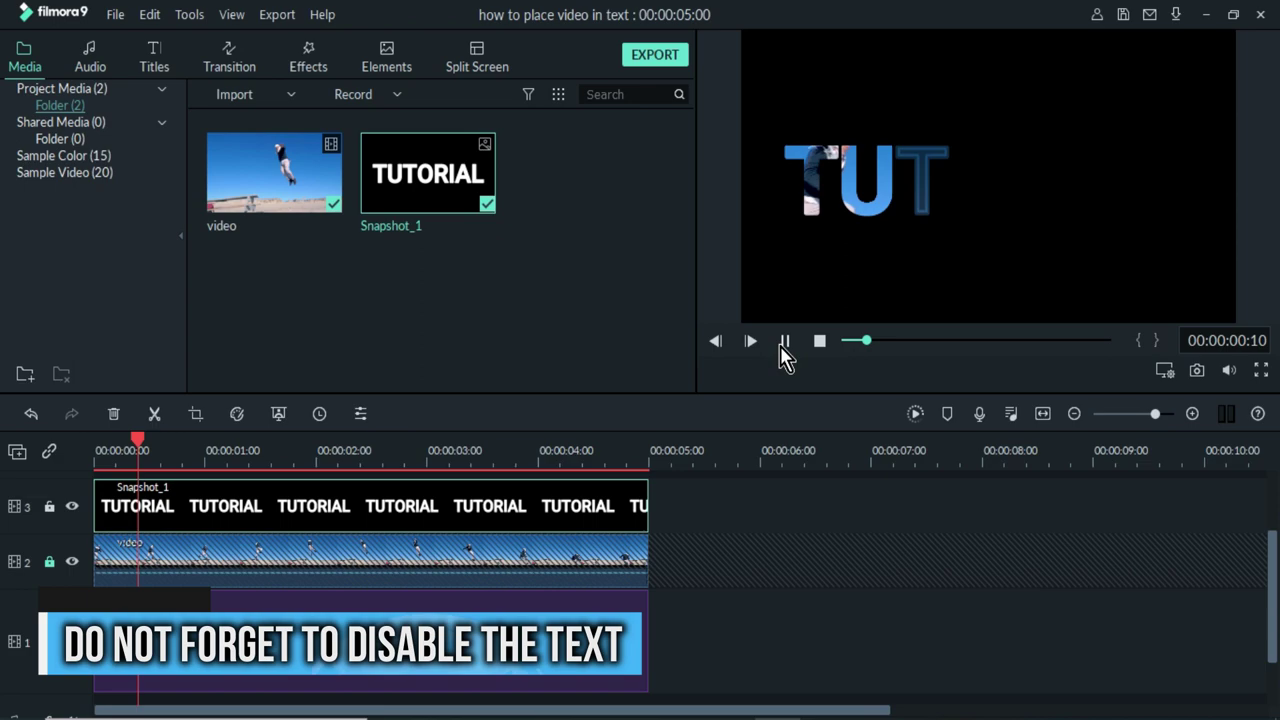
pyautogui.click(785, 341)
pyautogui.click(76, 641)
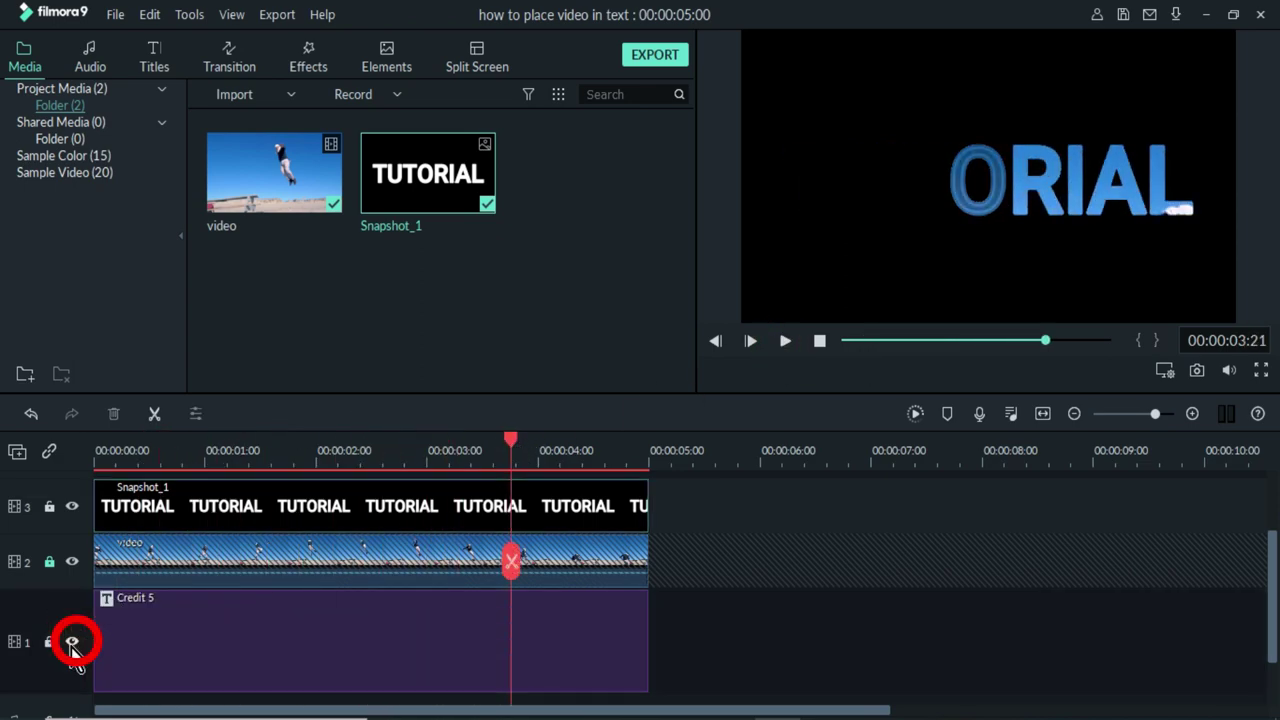
pyautogui.click(819, 342)
pyautogui.click(785, 341)
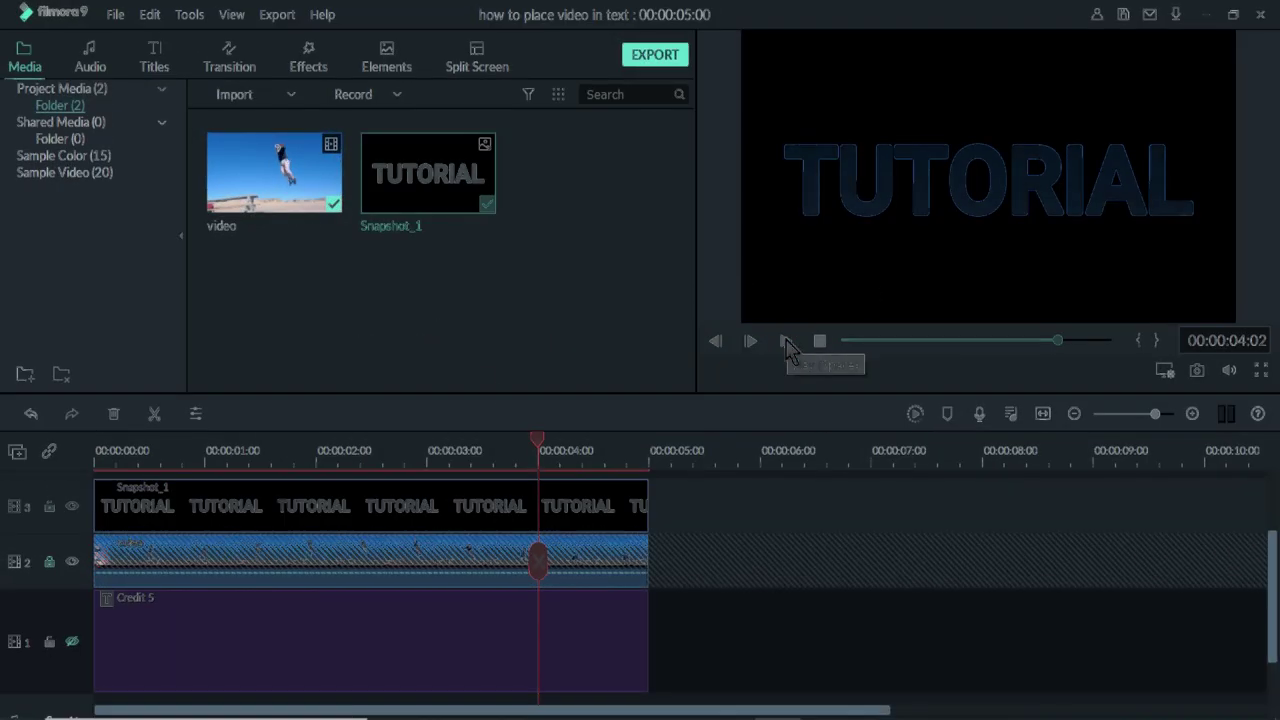
# Set the blending mode of the Snapshot_1 clip back to Normal
pyautogui.doubleClick(284, 497)
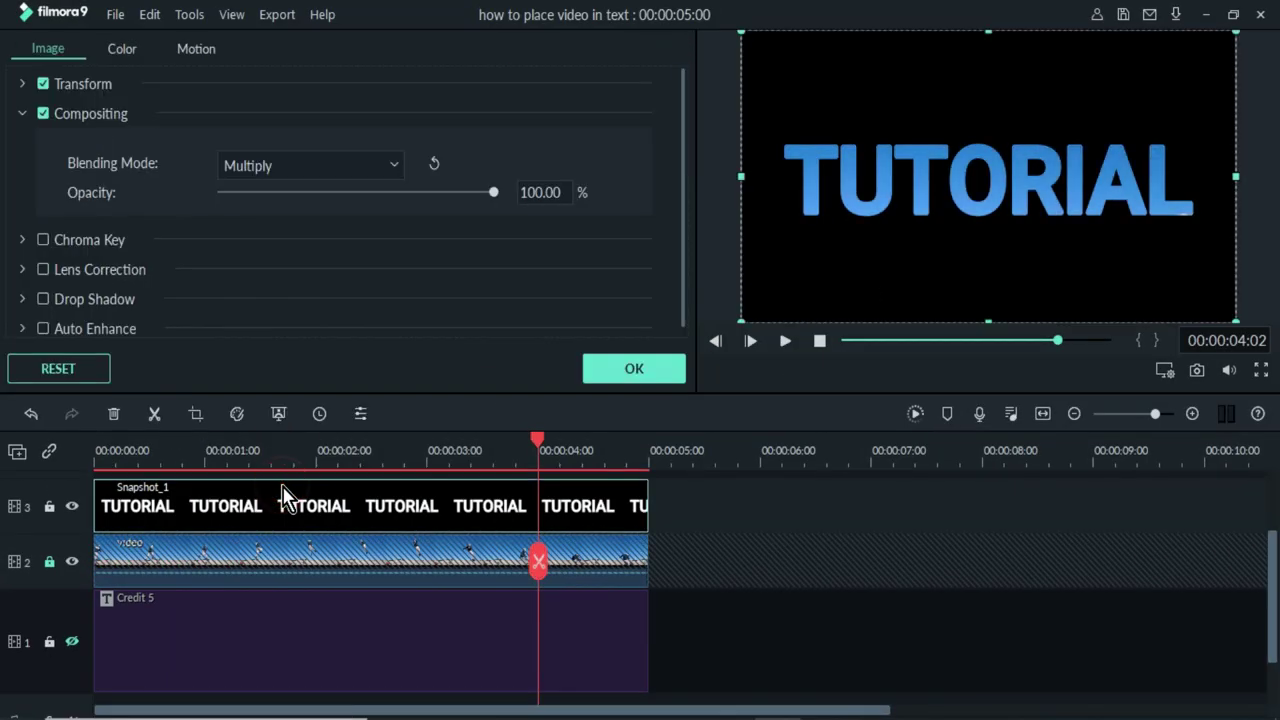
pyautogui.click(338, 172)
pyautogui.click(312, 190)
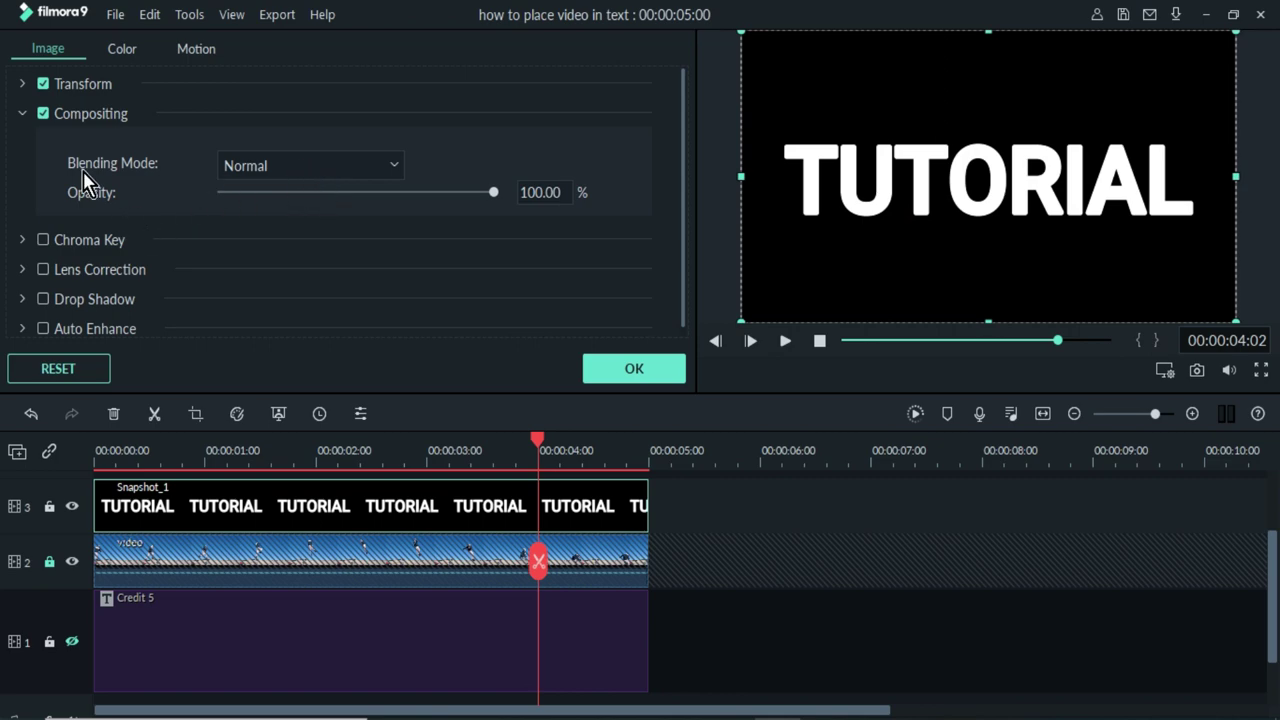
# Enable Chroma Key on Snapshot_1, reset its offset, edge thickness and edge feather, and sample the white lettering as the key color
pyautogui.click(22, 113)
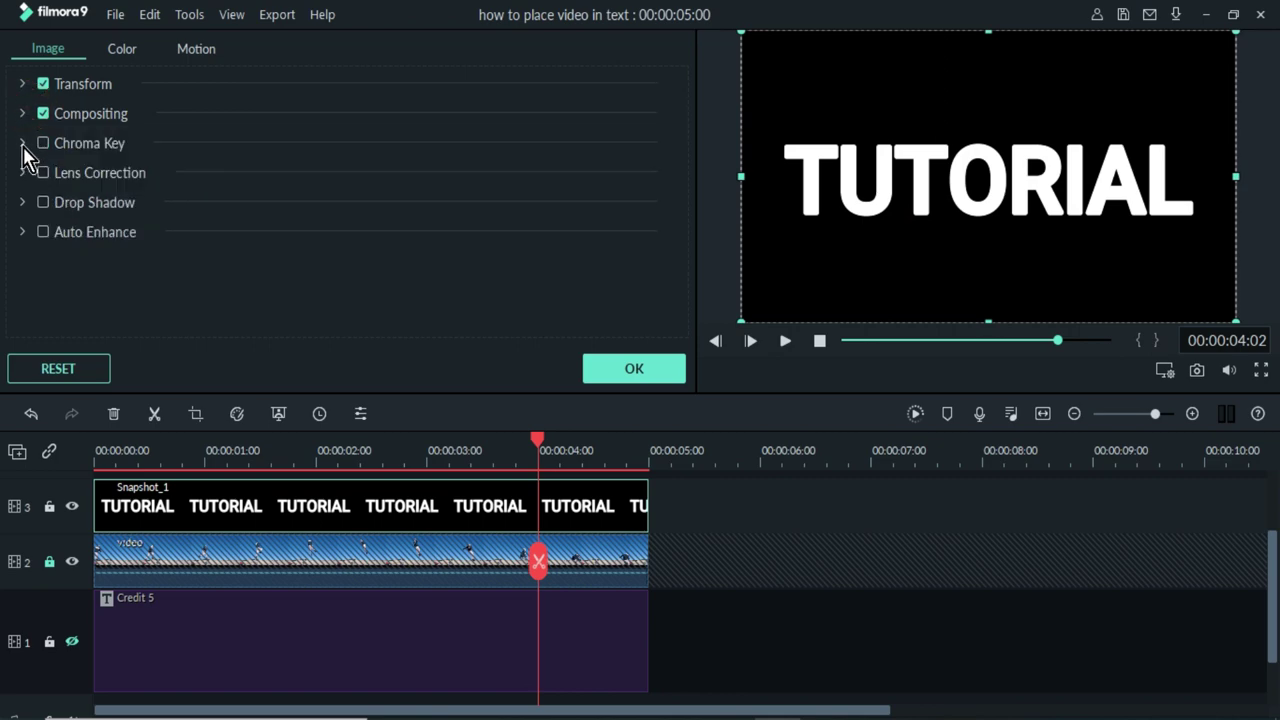
pyautogui.click(23, 145)
pyautogui.scroll(-1, 289, 193)
pyautogui.click(283, 180)
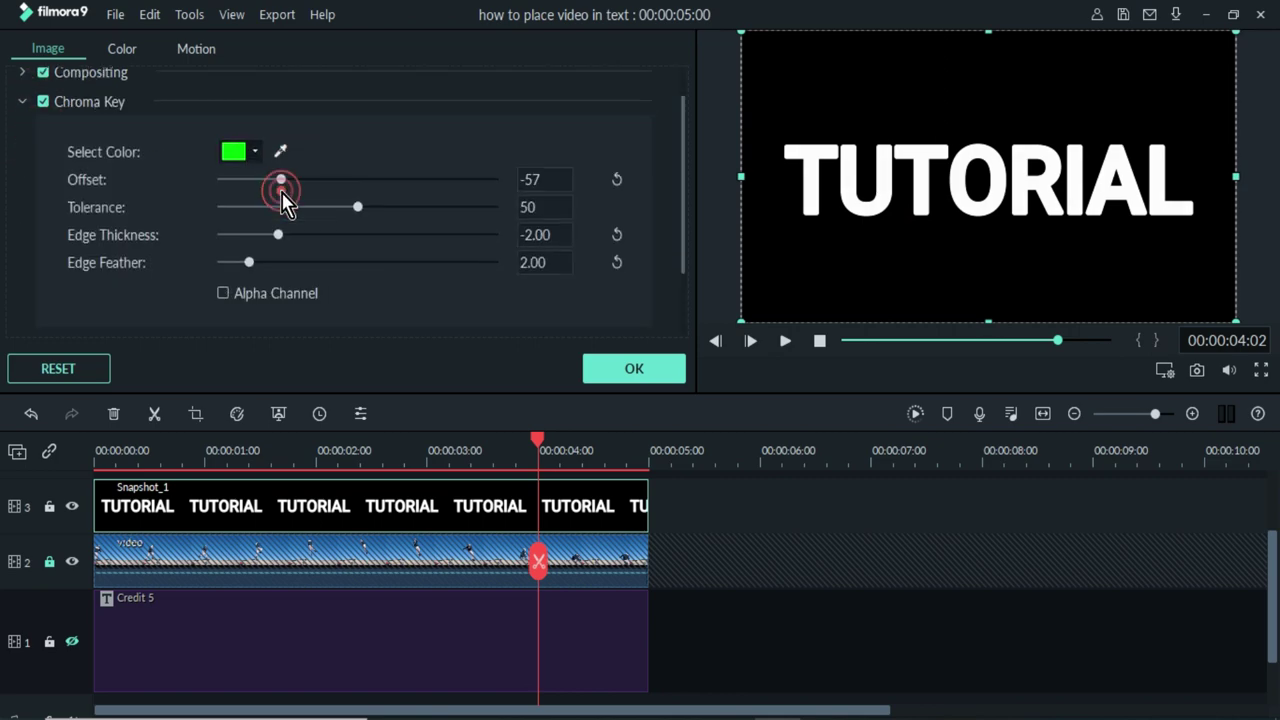
pyautogui.click(617, 180)
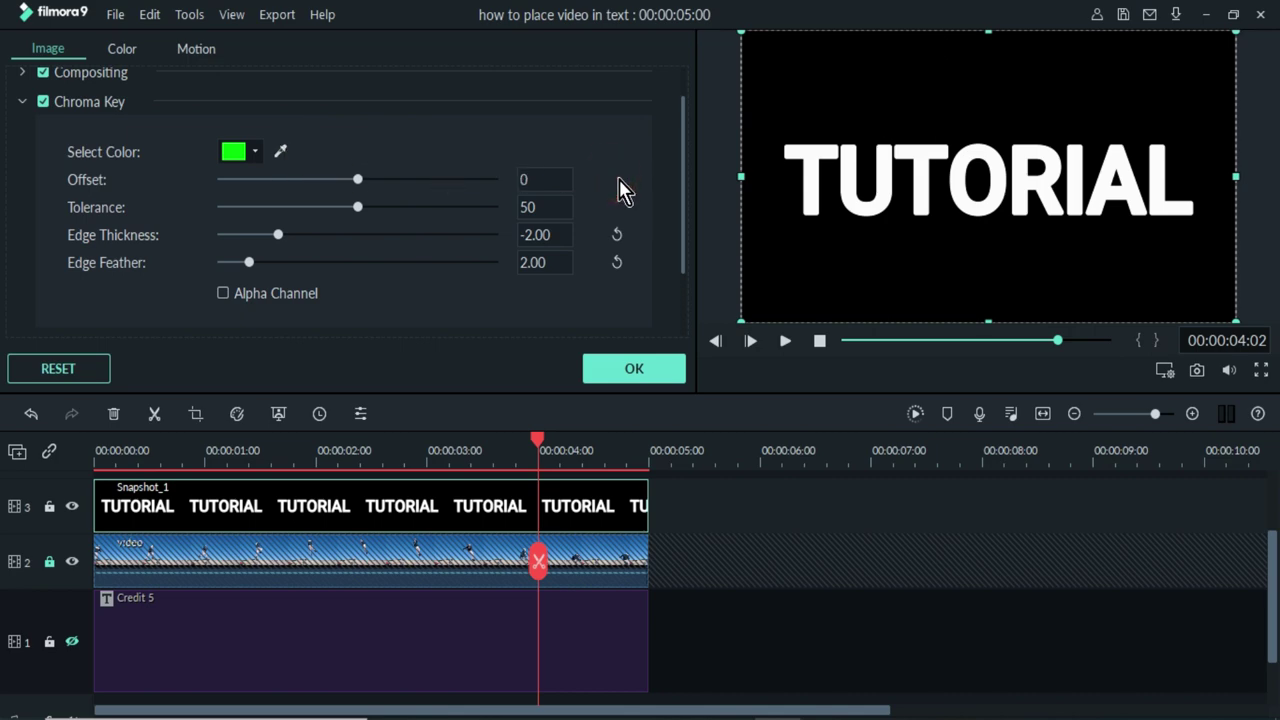
pyautogui.click(617, 235)
pyautogui.click(617, 262)
pyautogui.click(281, 152)
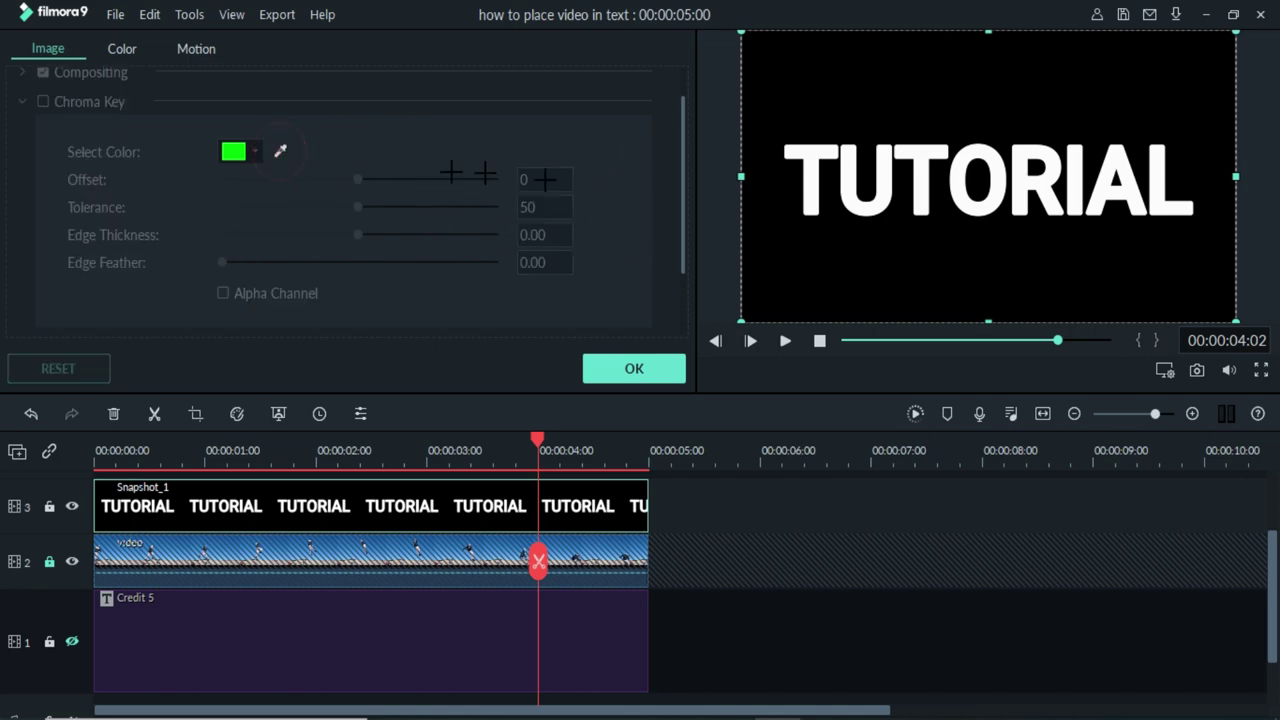
pyautogui.click(885, 195)
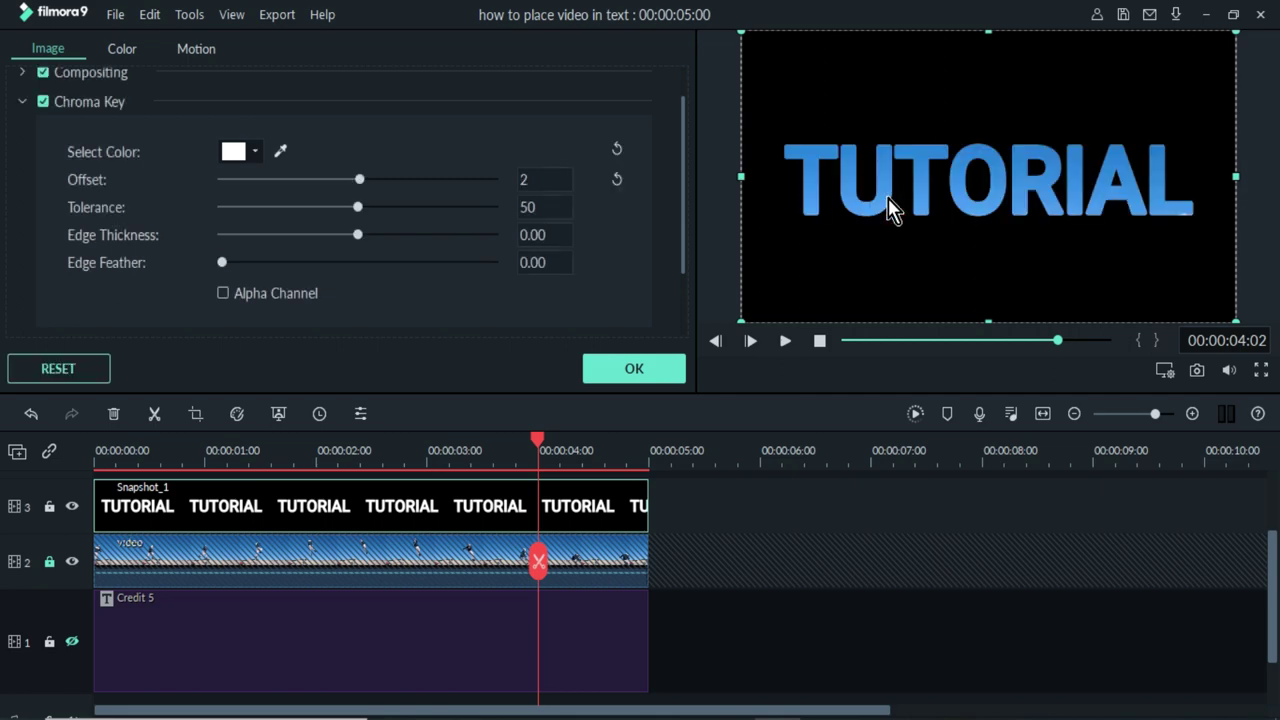
# Play the chroma-keyed snapshot effect from the start and close the clip settings with the key applied
pyautogui.click(818, 343)
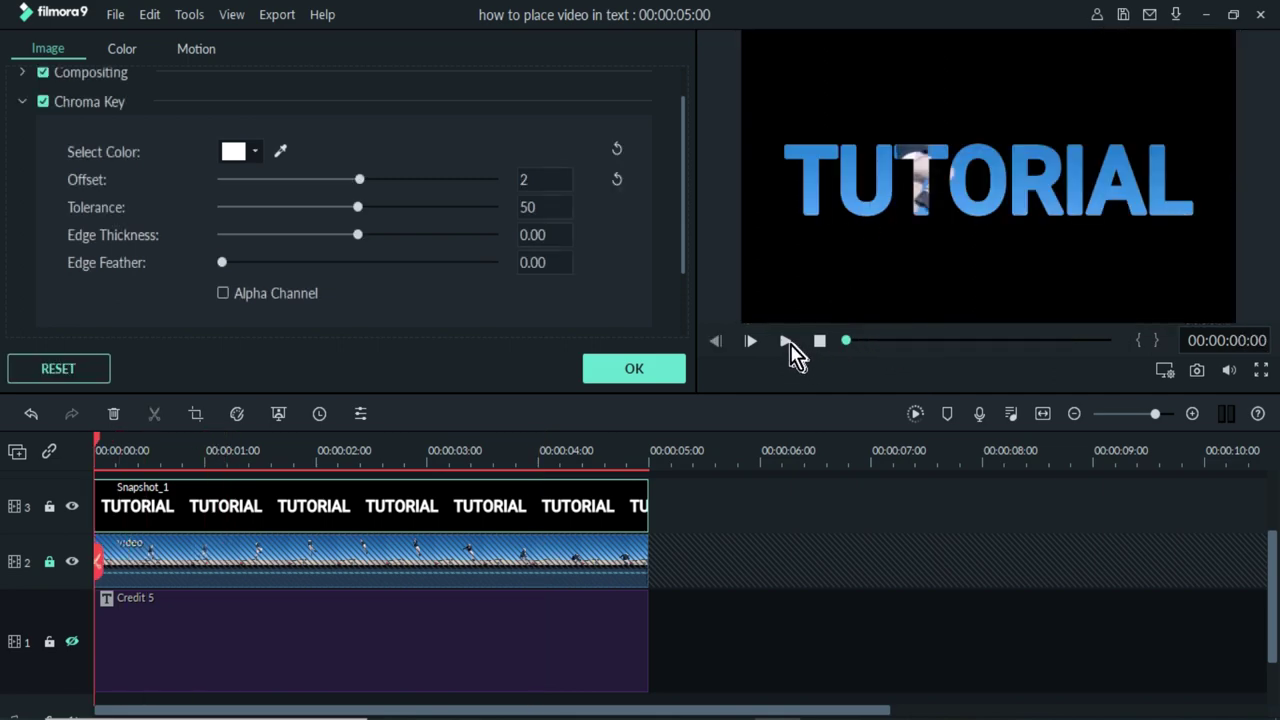
pyautogui.click(786, 341)
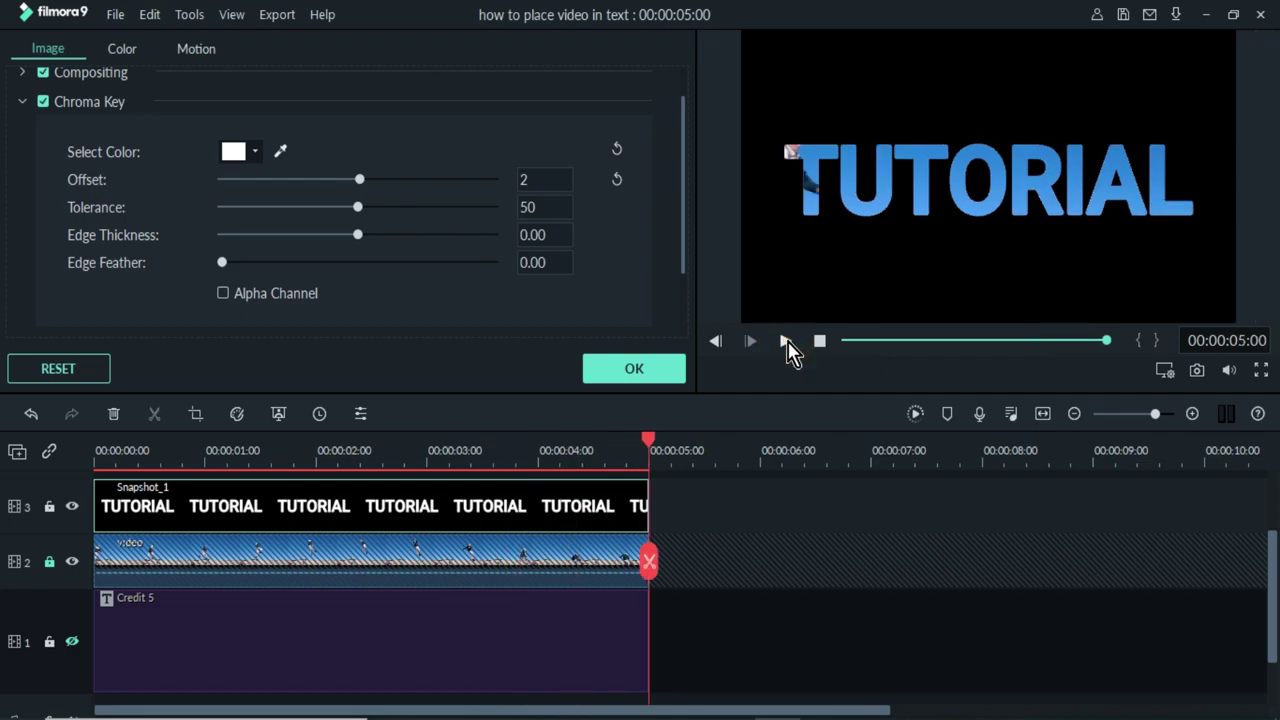
pyautogui.click(786, 341)
pyautogui.click(652, 372)
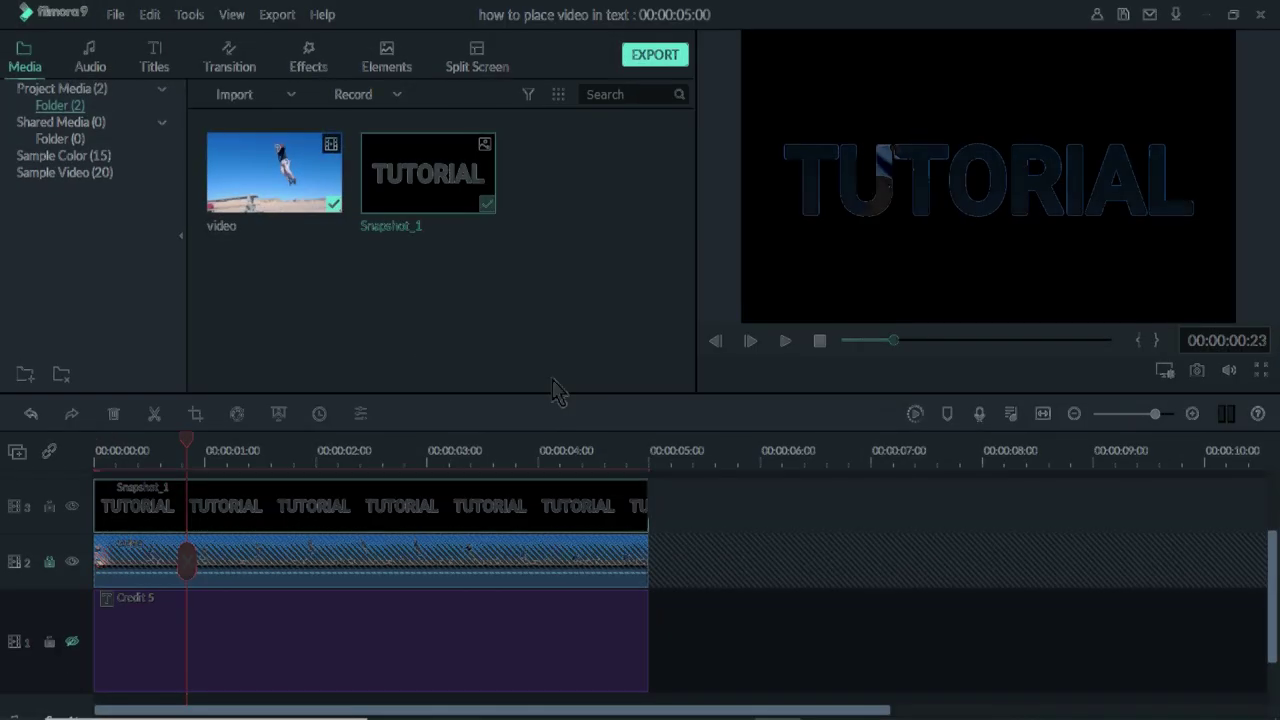
# Delete Snapshot_1 from track 3 and leave only the Credit 5 title visible by hiding the video track and showing the title track
pyautogui.click(512, 506)
pyautogui.press('Delete')
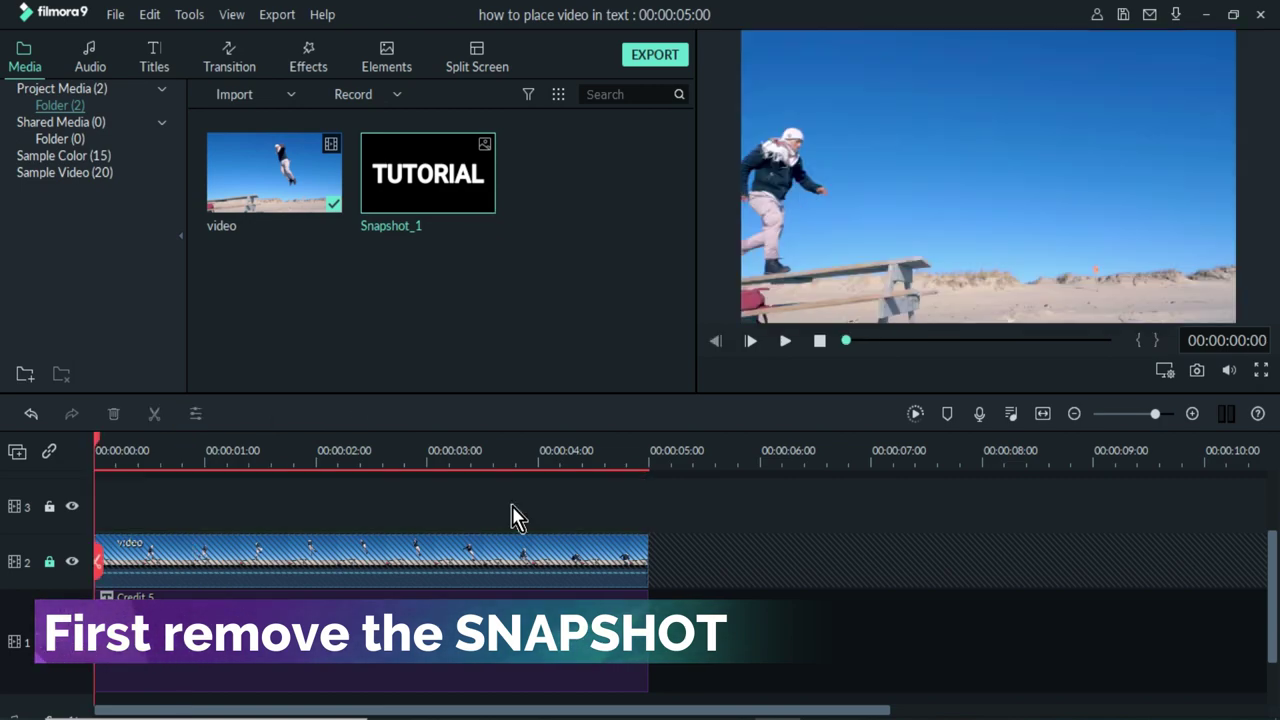
pyautogui.click(72, 562)
pyautogui.click(72, 643)
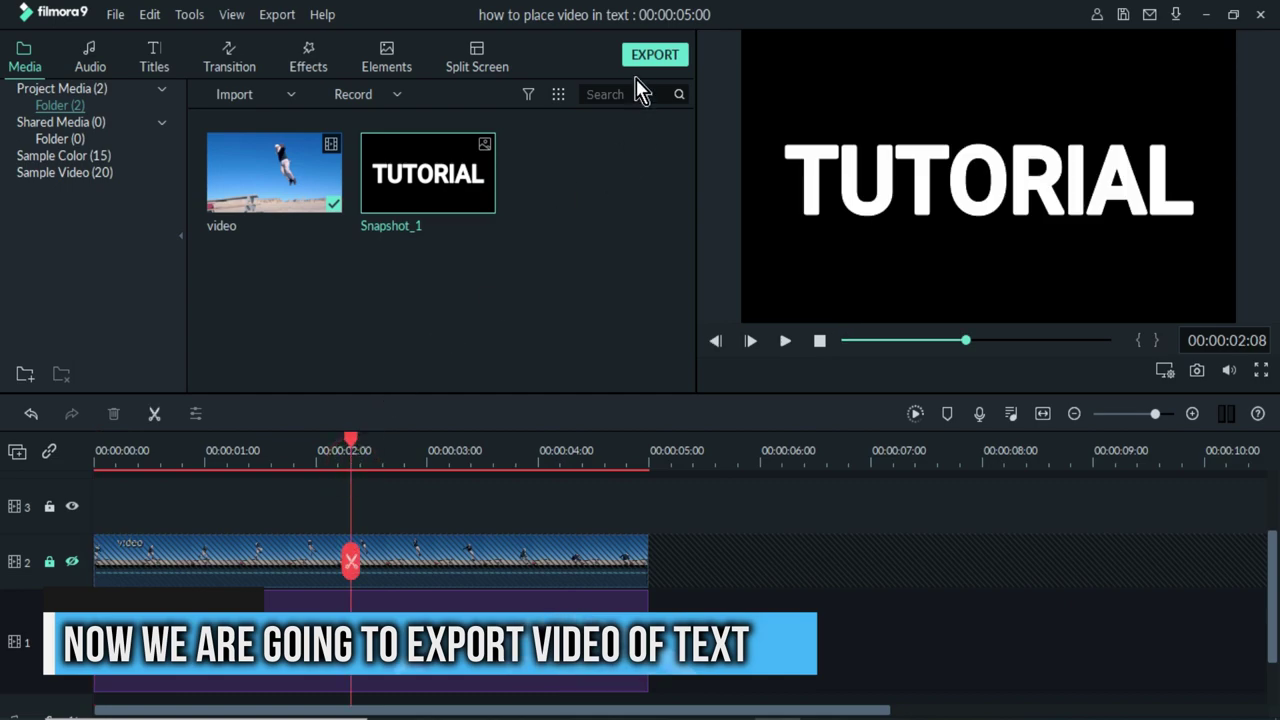
# Export the title animation as an MP4 named "video place in text" and close the export dialogs
pyautogui.click(652, 56)
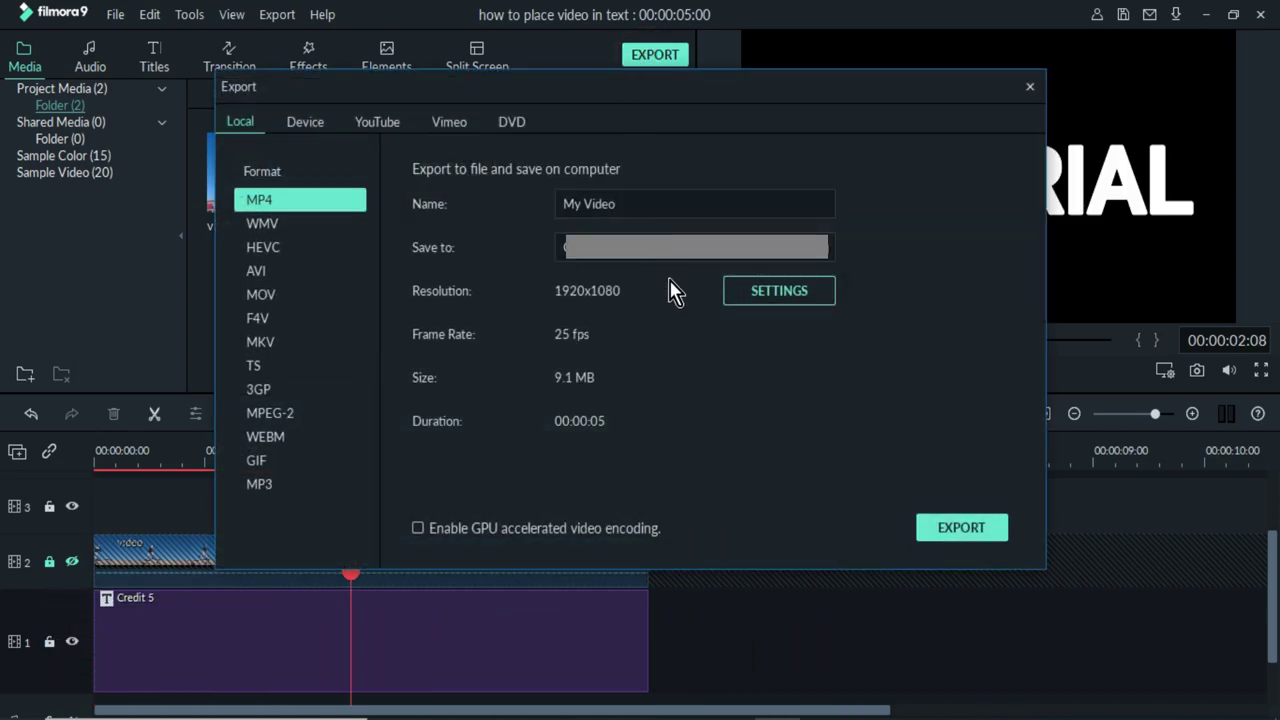
pyautogui.click(648, 203)
pyautogui.press('BackSpace')
pyautogui.write('ye')
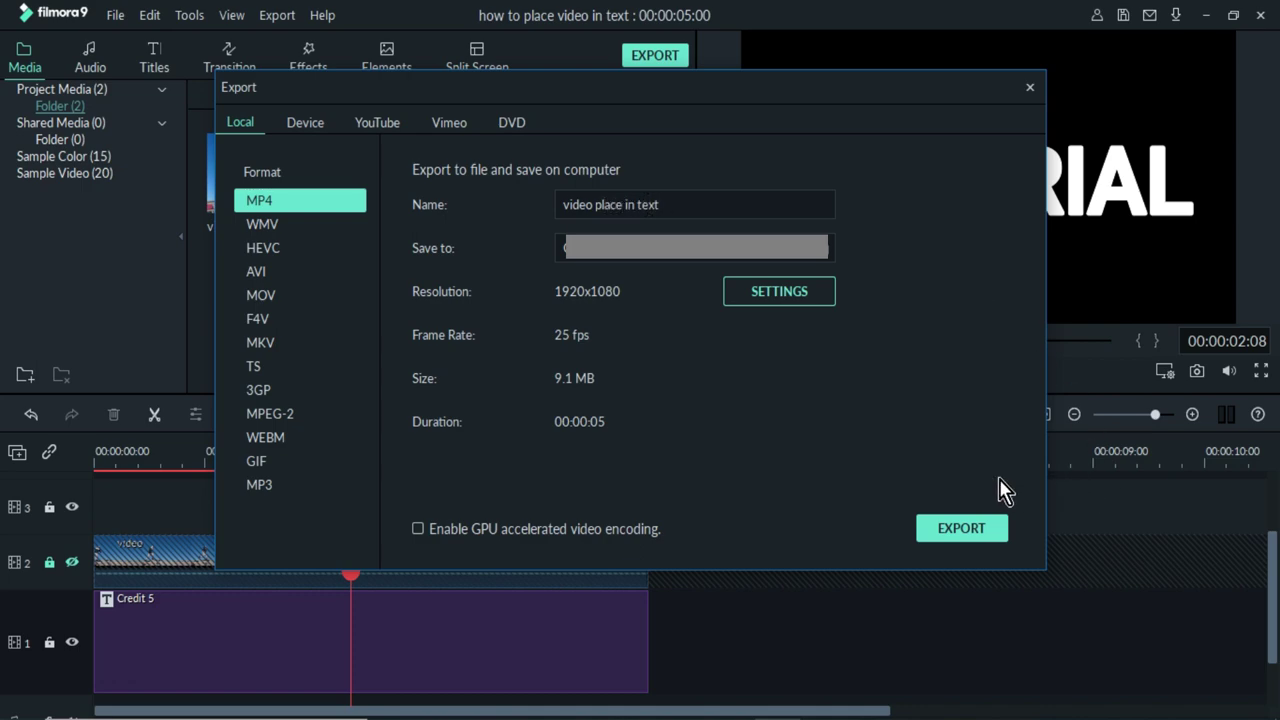
pyautogui.click(970, 531)
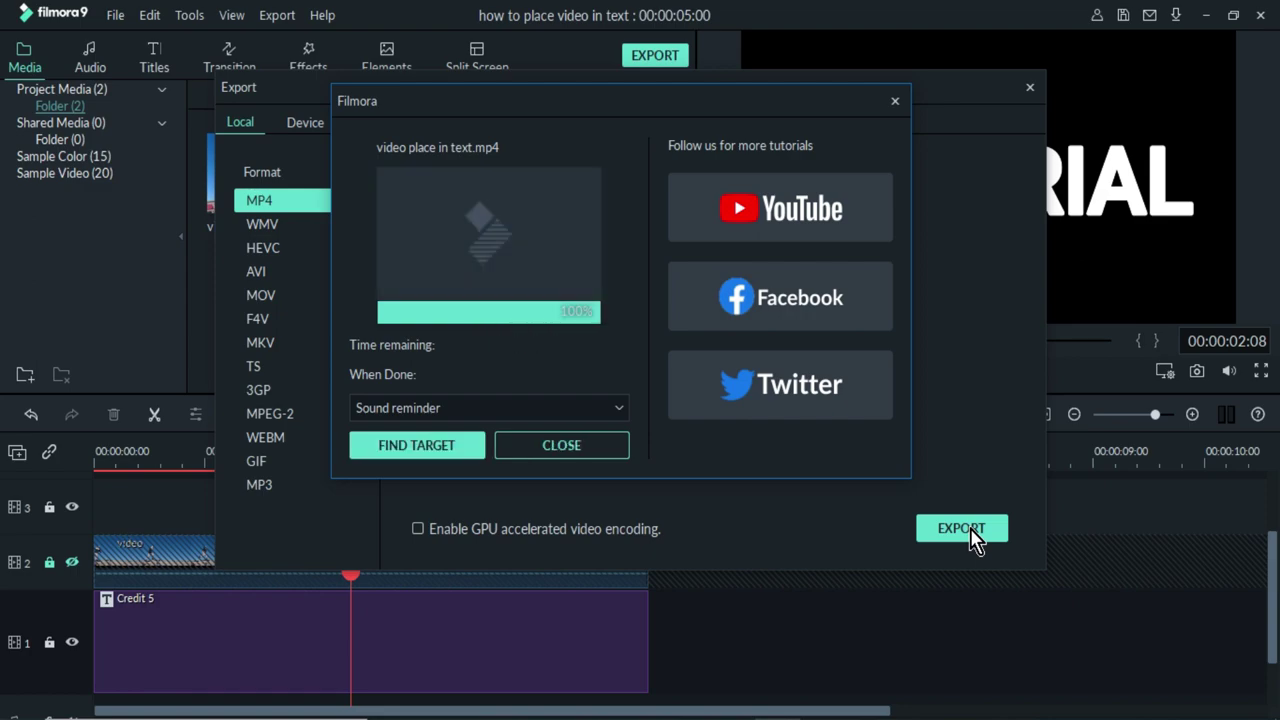
pyautogui.click(528, 445)
pyautogui.click(1029, 88)
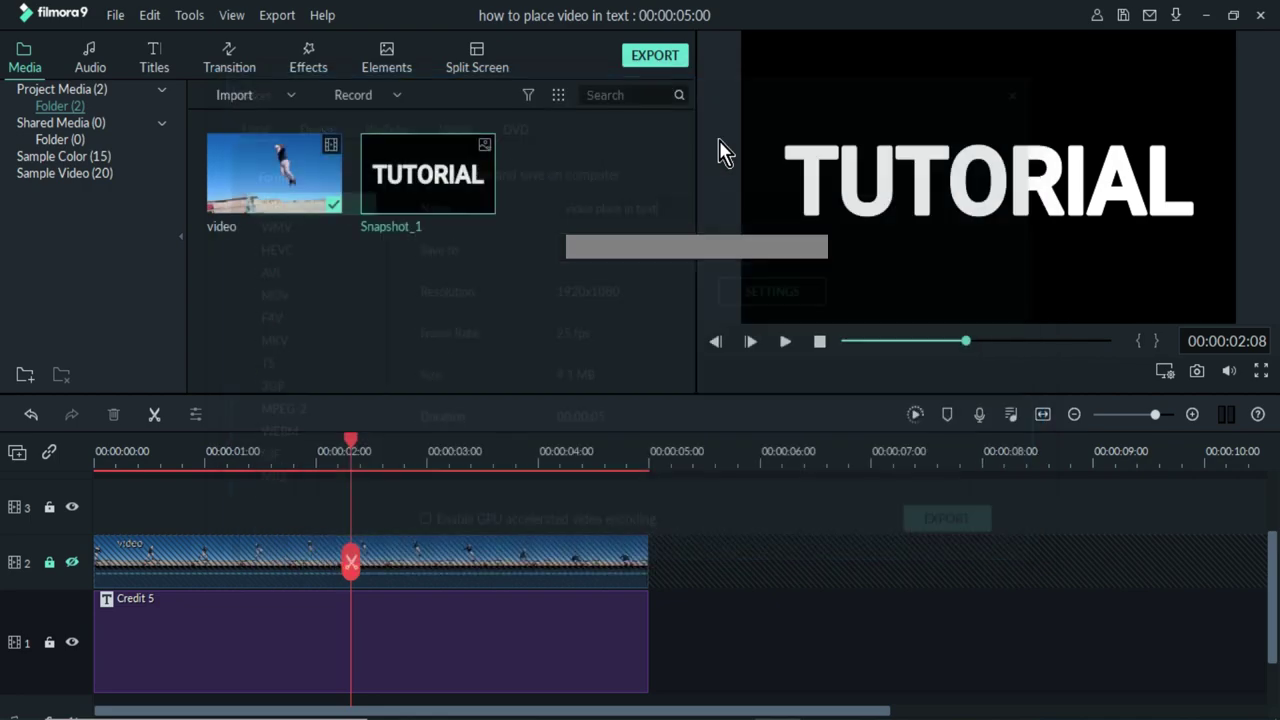
# Import the "place video in text" clip and place it at the start of track 3 above the video
pyautogui.click(261, 94)
pyautogui.click(263, 124)
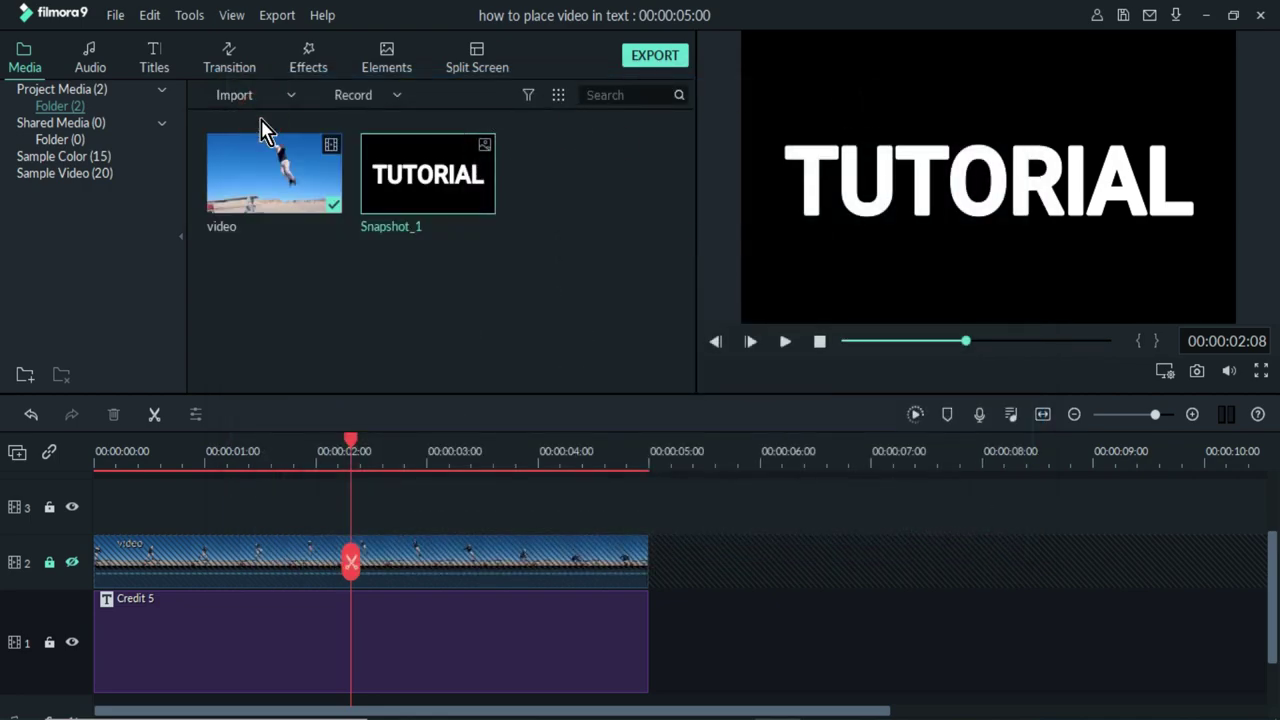
pyautogui.scroll(-2, 621, 196)
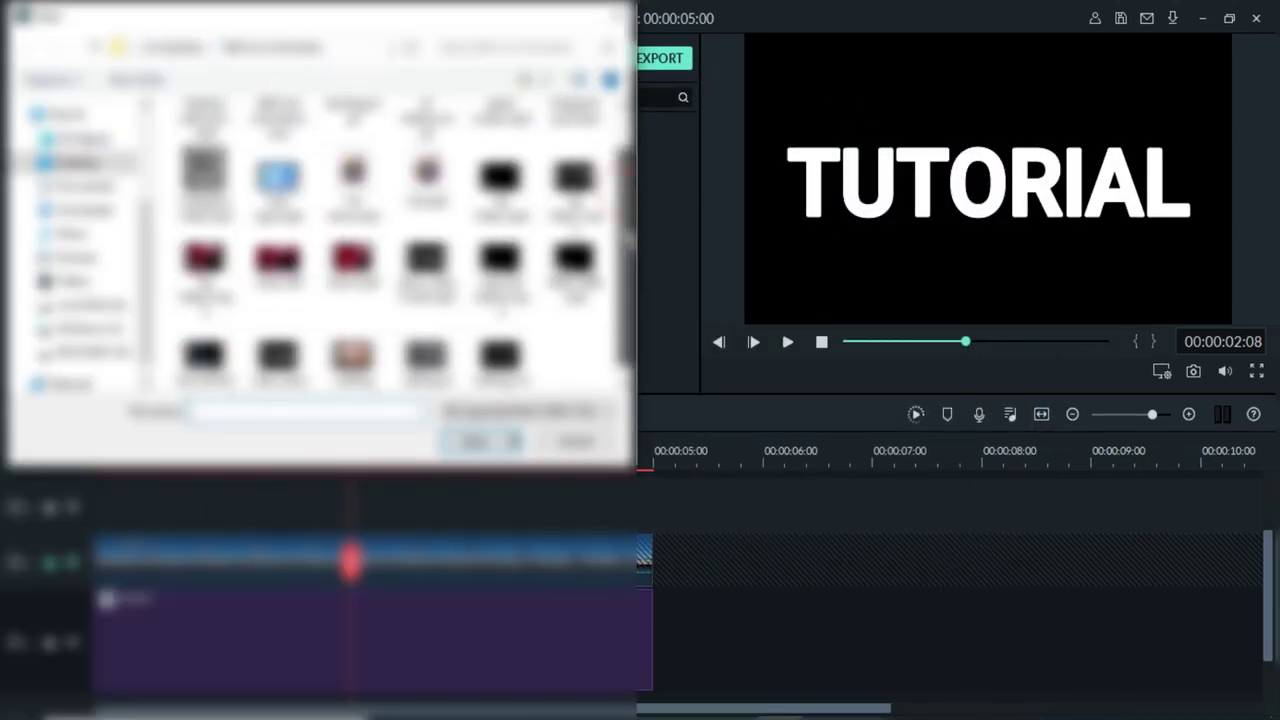
pyautogui.click(426, 250)
pyautogui.click(478, 445)
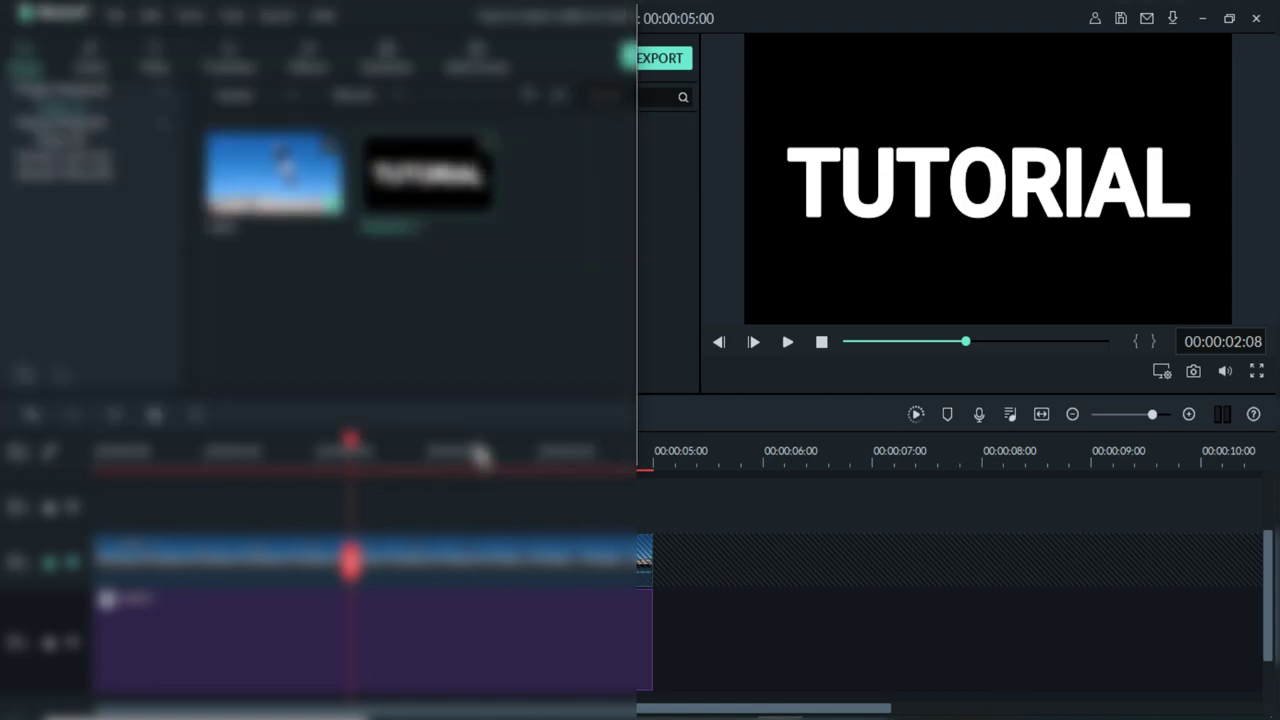
pyautogui.moveTo(655, 192); pyautogui.dragTo(76, 545)
# Unlock the video track and trim the video clip's end to match the "place video in text" clip
pyautogui.click(49, 562)
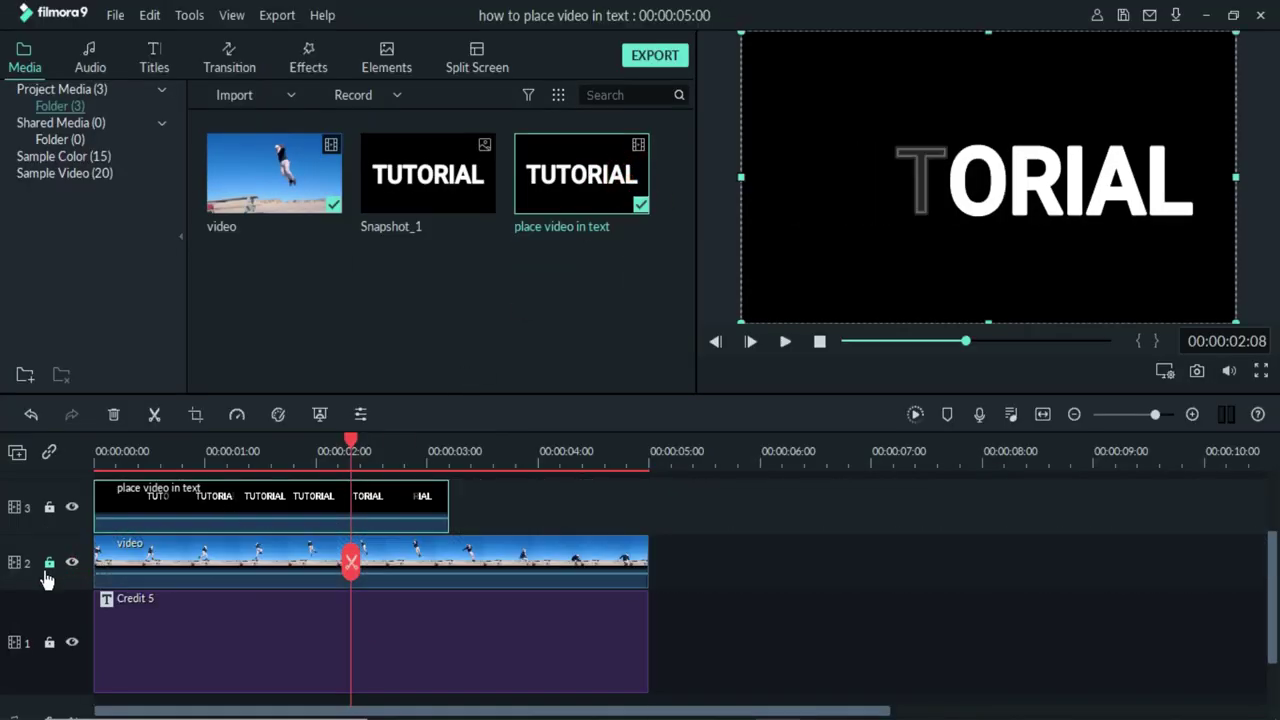
pyautogui.click(466, 552)
pyautogui.moveTo(647, 562); pyautogui.dragTo(464, 553)
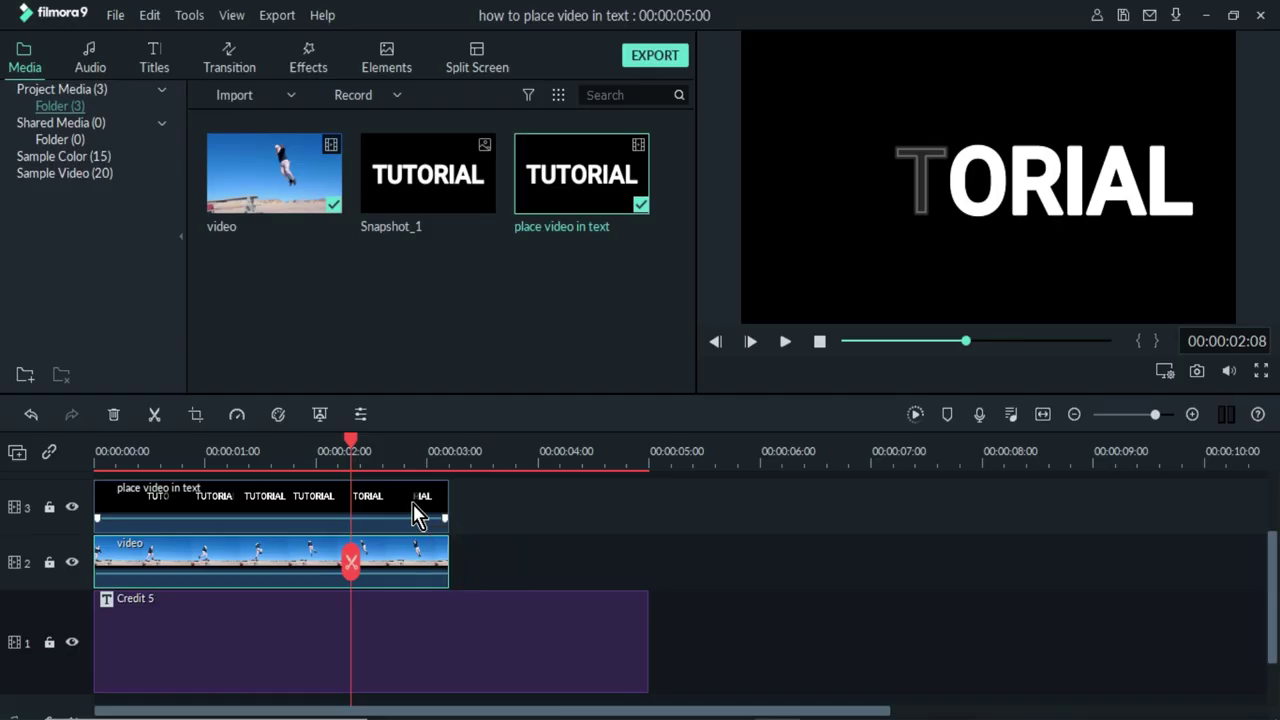
# Set the blending mode of the "place video in text" clip to Multiply and apply it
pyautogui.doubleClick(420, 505)
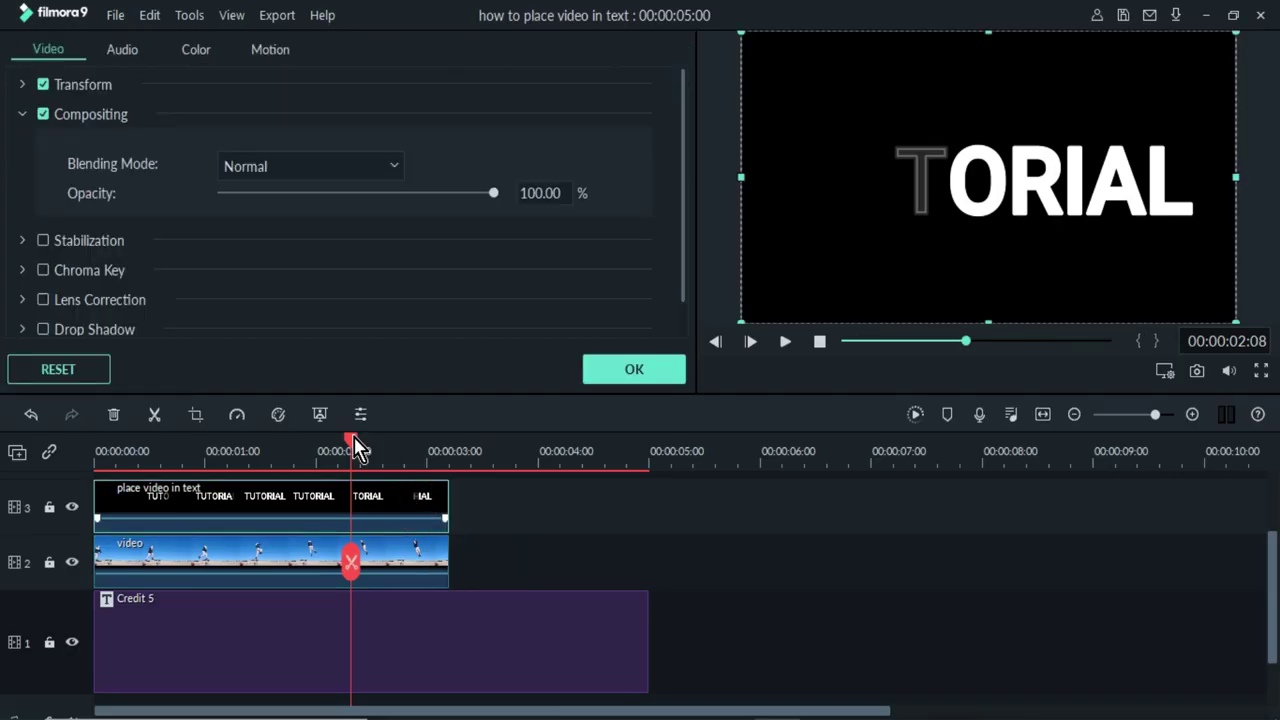
pyautogui.click(396, 166)
pyautogui.click(364, 232)
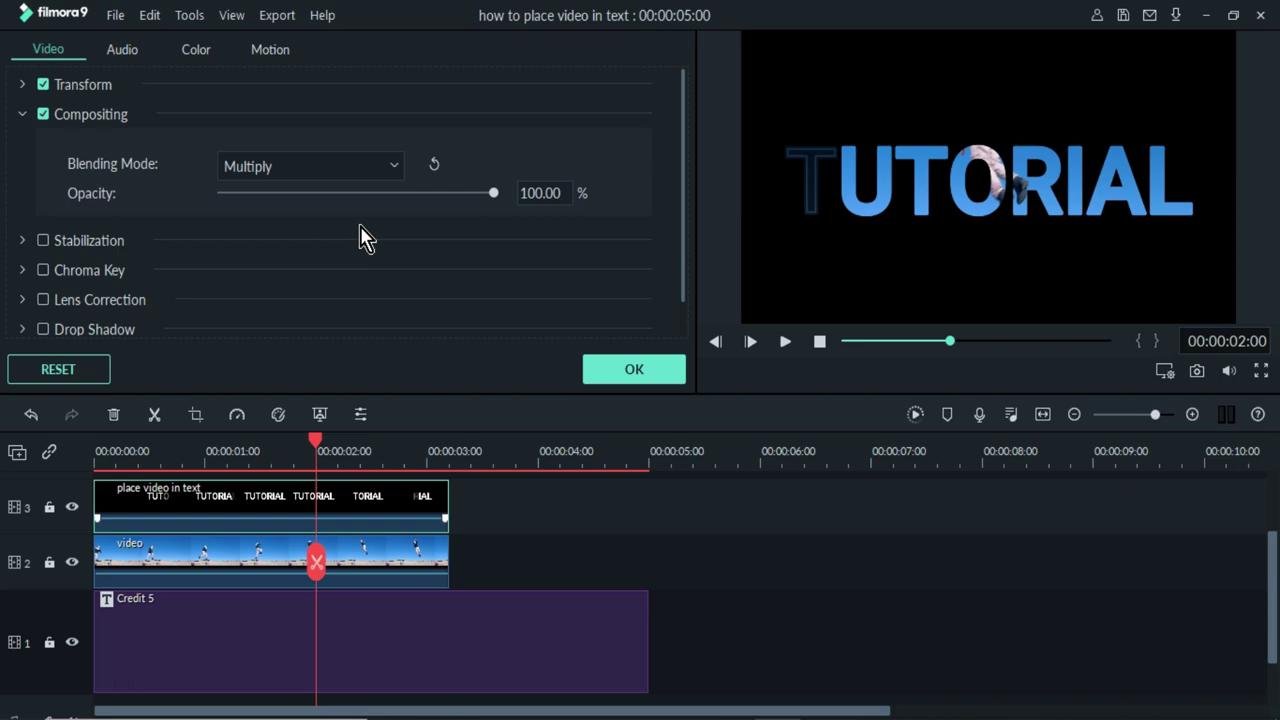
pyautogui.click(590, 362)
# Return the "place video in text" clip to Normal blending mode and apply the change
pyautogui.doubleClick(430, 487)
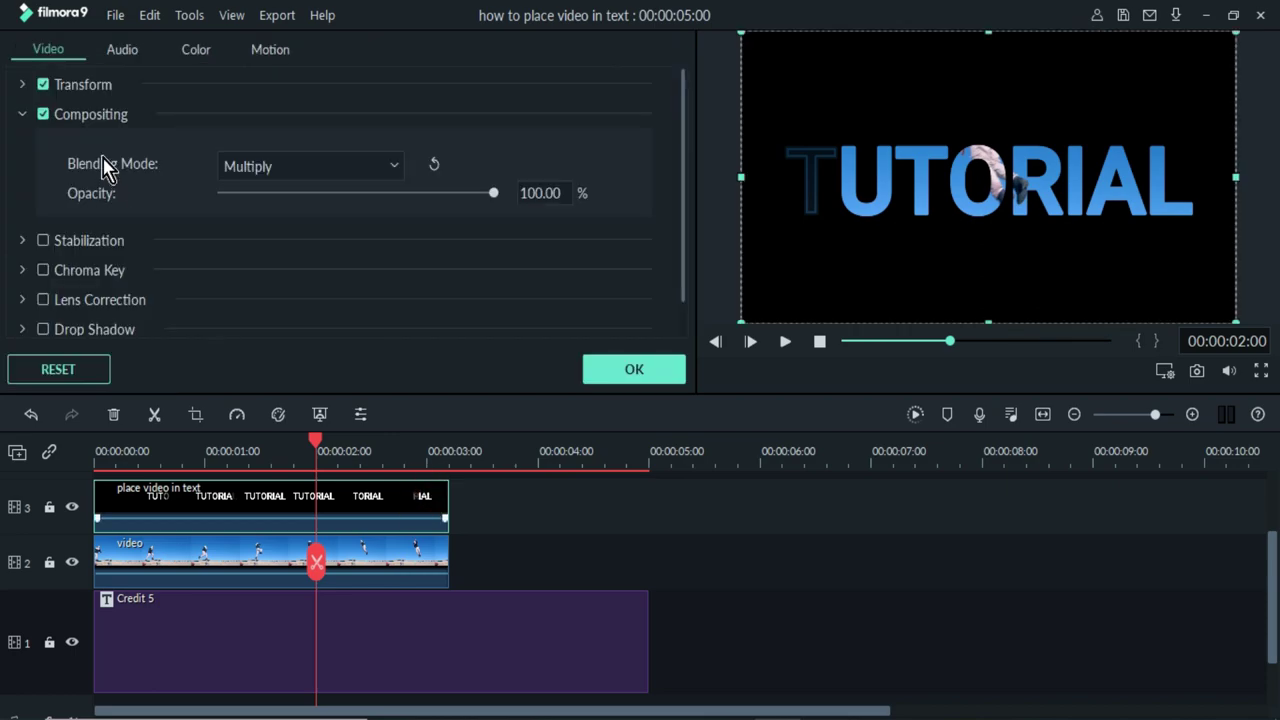
pyautogui.click(263, 171)
pyautogui.click(268, 186)
pyautogui.click(620, 368)
# Enable Chroma Key on the "place video in text" clip with white as the key color and apply it
pyautogui.doubleClick(390, 512)
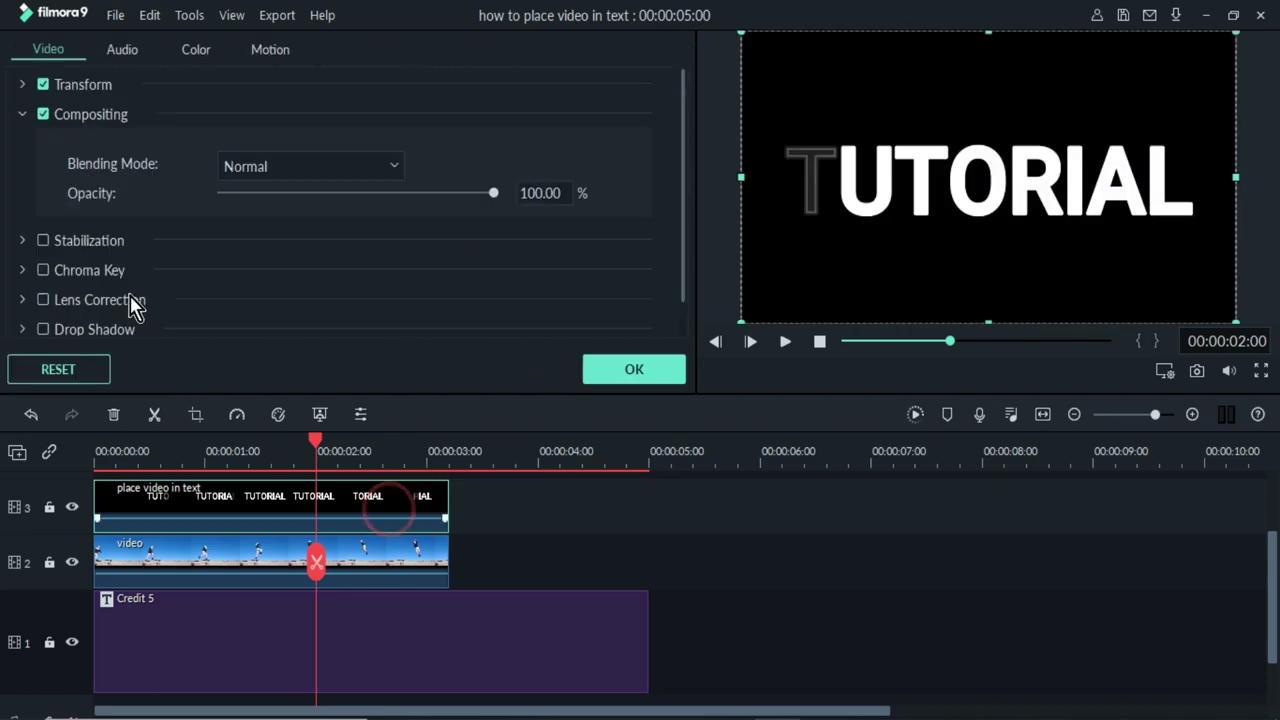
pyautogui.click(22, 114)
pyautogui.click(22, 144)
pyautogui.click(22, 144)
pyautogui.click(22, 174)
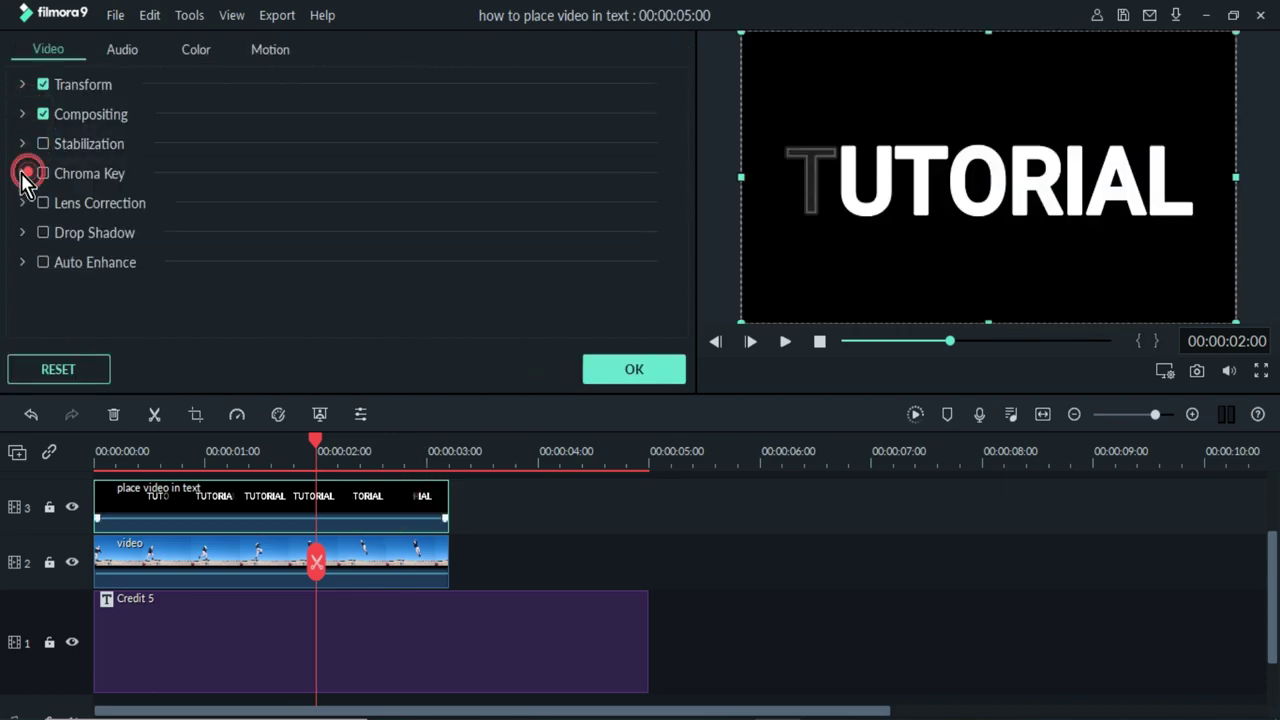
pyautogui.click(255, 222)
pyautogui.click(324, 311)
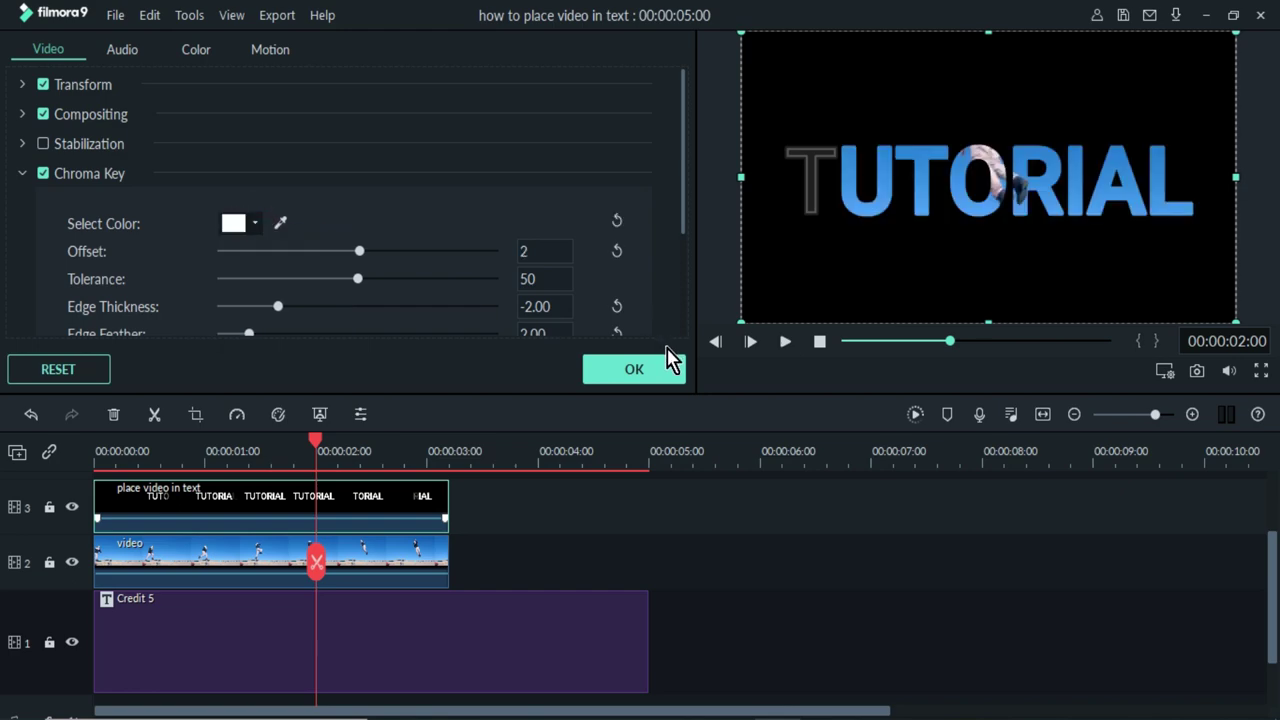
pyautogui.click(665, 366)
# Play the keyed text effect briefly and hide the Credit 5 title track
pyautogui.click(785, 341)
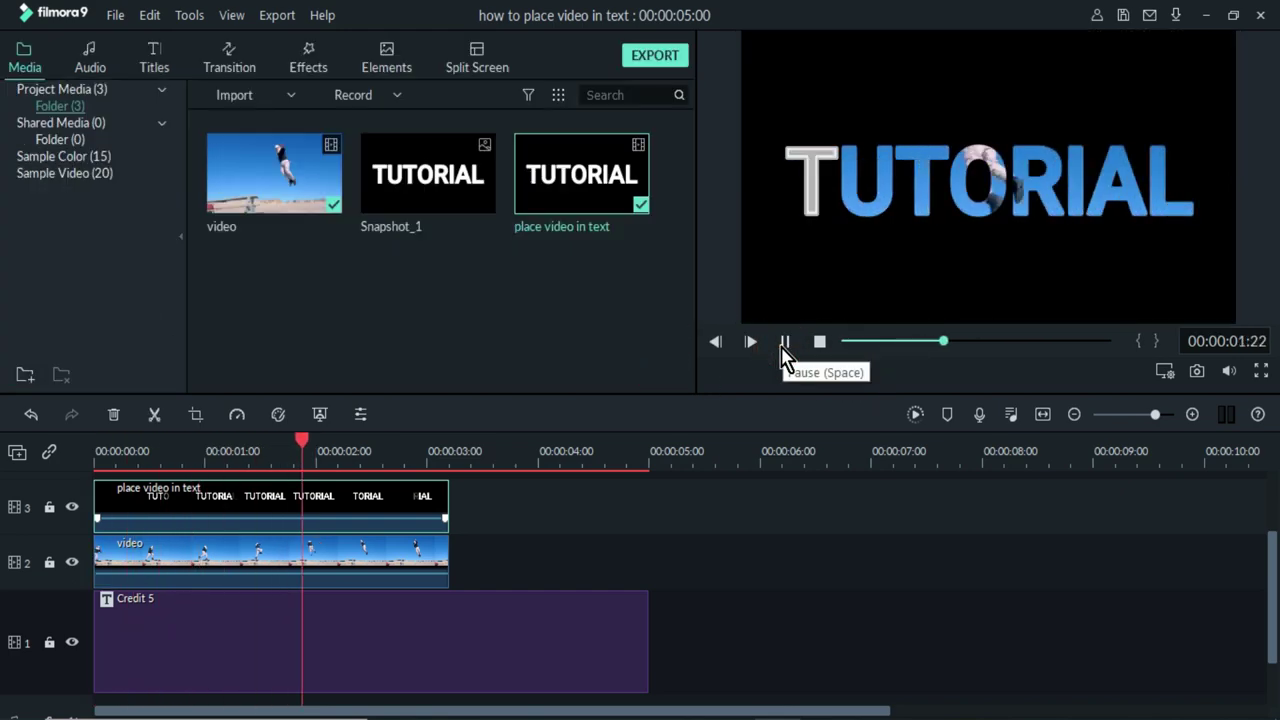
pyautogui.click(785, 341)
pyautogui.click(72, 642)
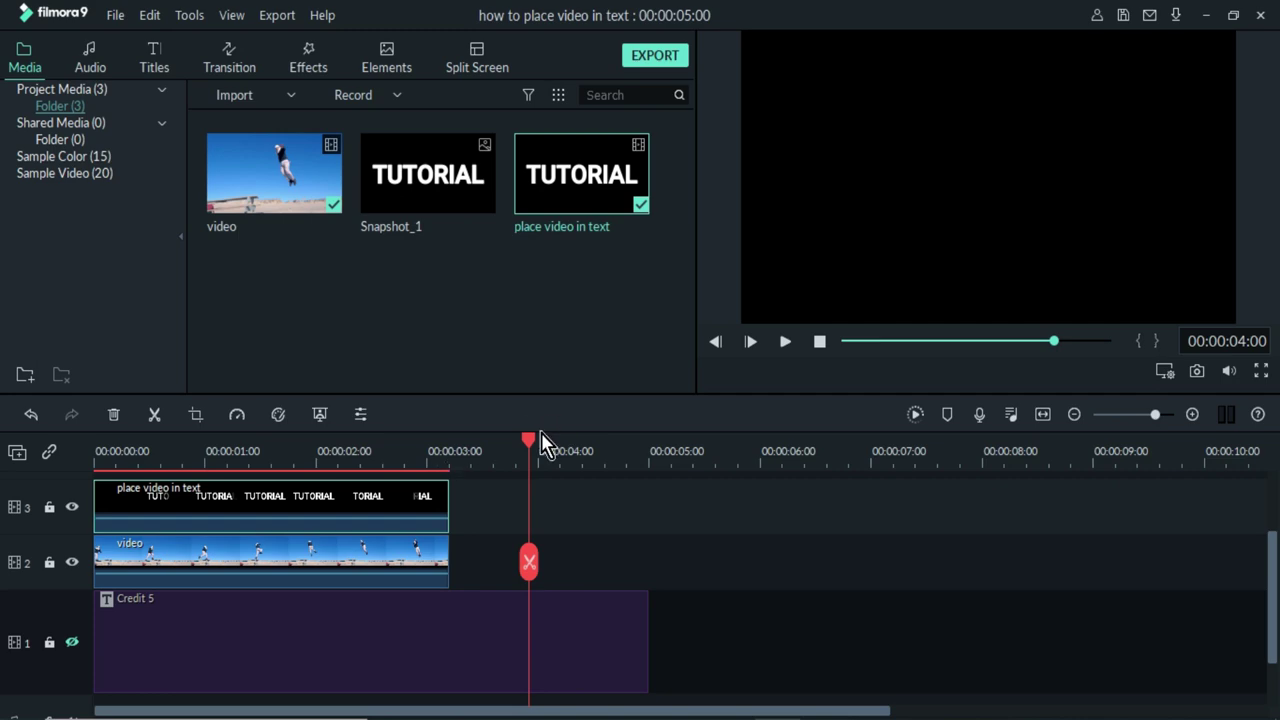
# Replay the video-in-text effect with the title hidden and check individual frames along the timeline
pyautogui.moveTo(545, 444); pyautogui.dragTo(122, 486)
pyautogui.click(786, 341)
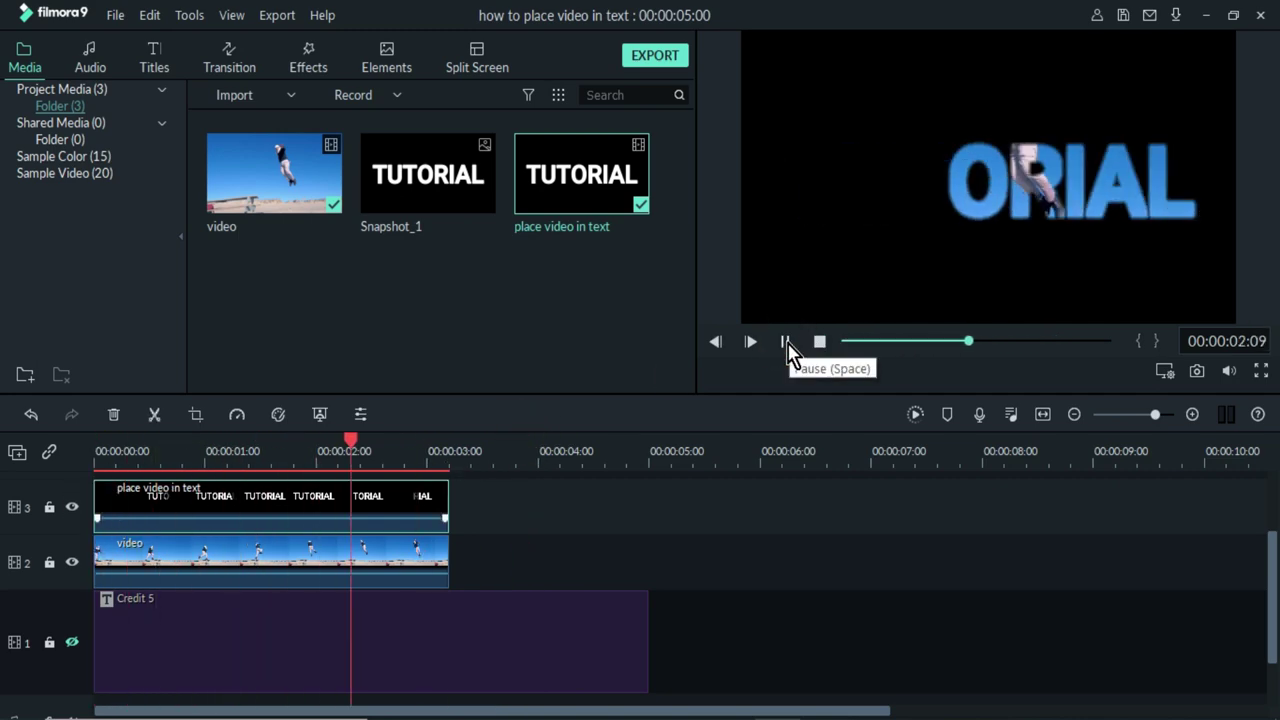
pyautogui.click(786, 341)
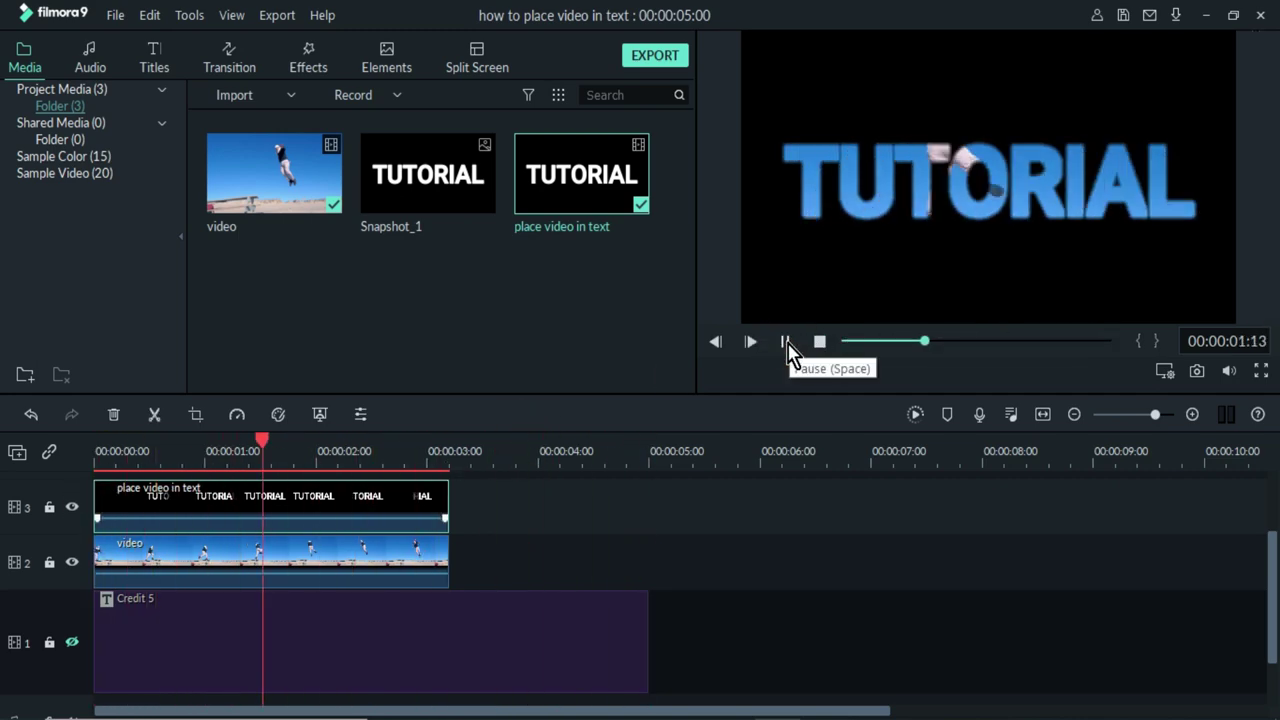
pyautogui.click(786, 341)
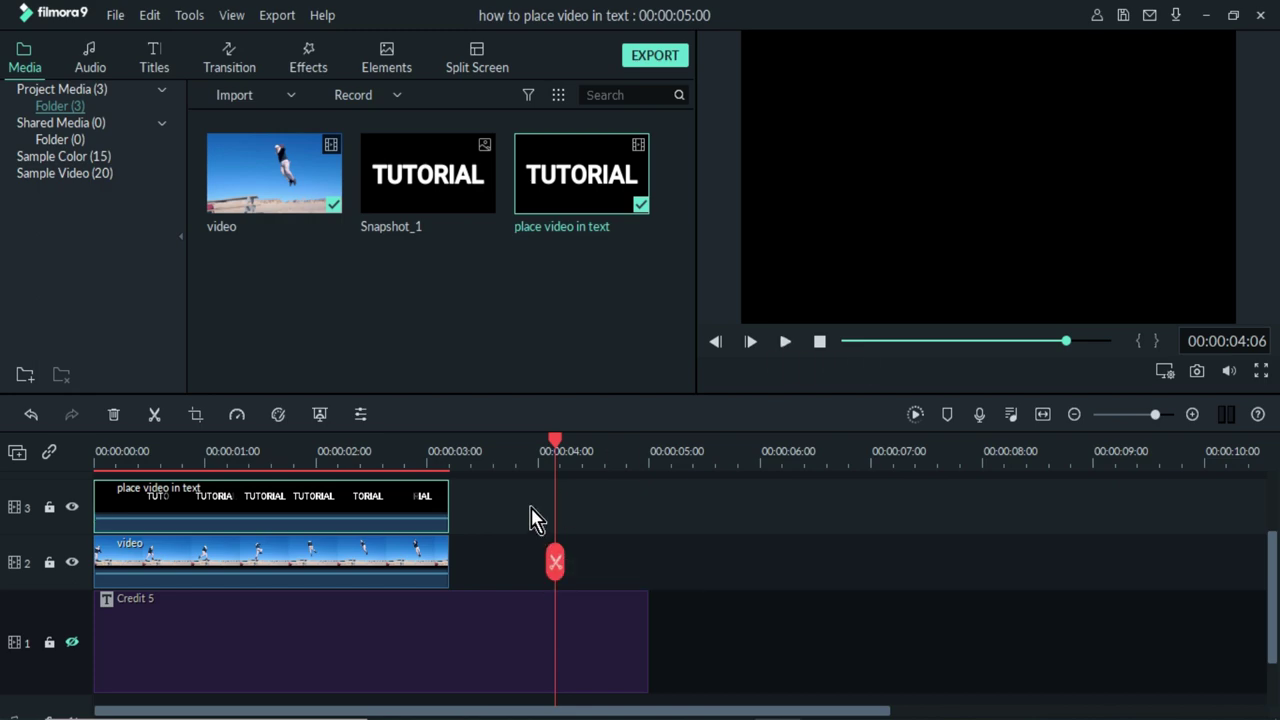
pyautogui.click(365, 448)
pyautogui.click(247, 452)
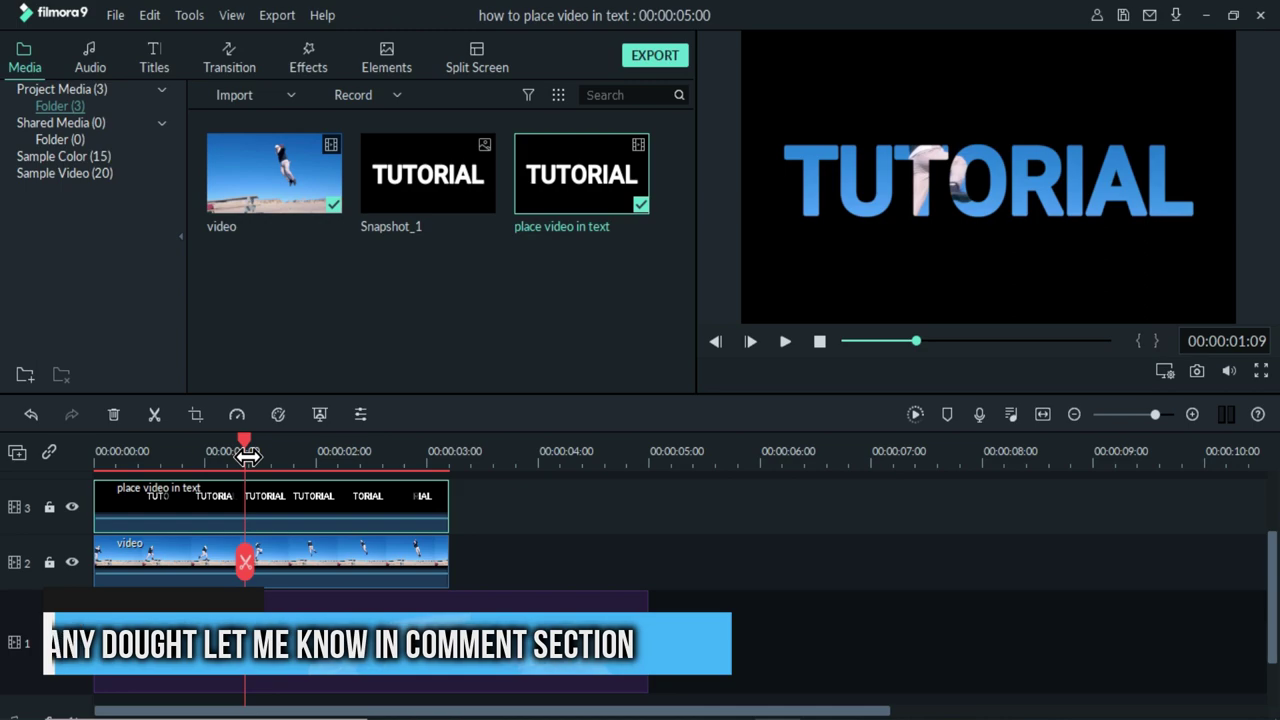